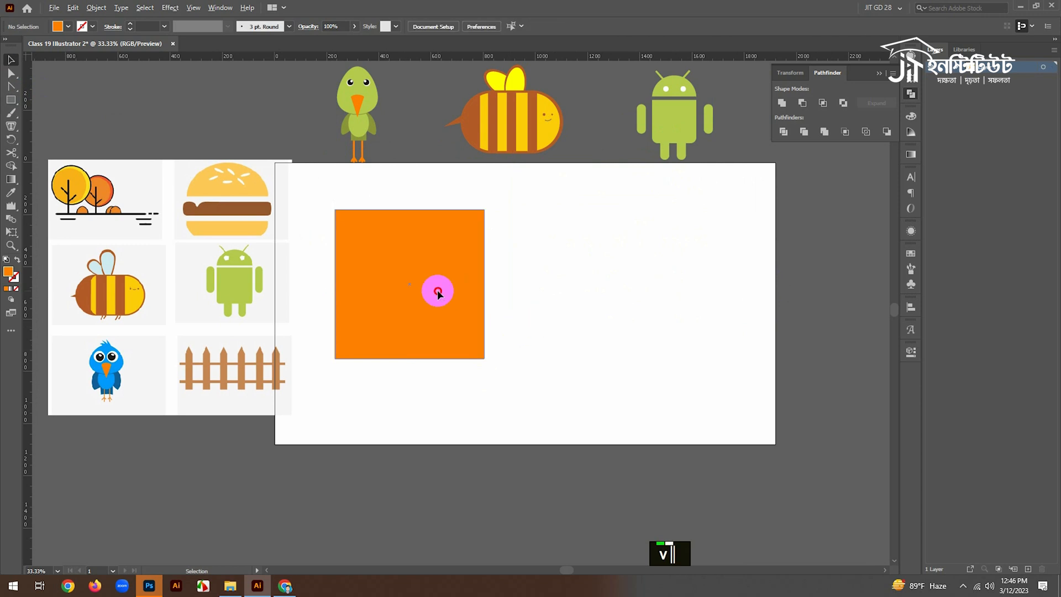
Step: Duplicate the orange square beside the original and swap the copy's fill and stroke to leave an orange outline
left_click(19, 260)
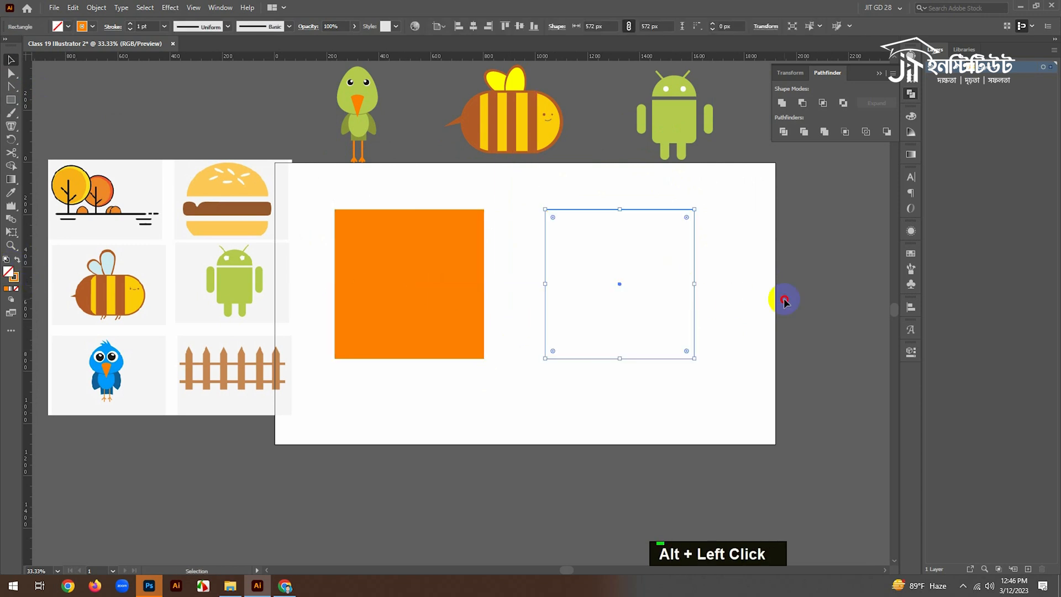
left_click(782, 297)
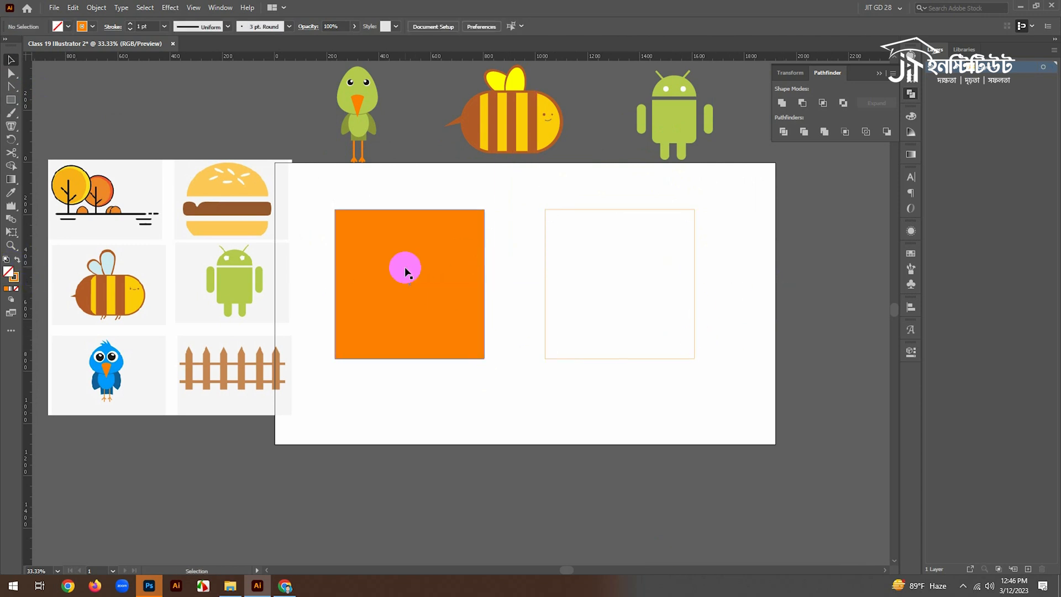
left_click(431, 235)
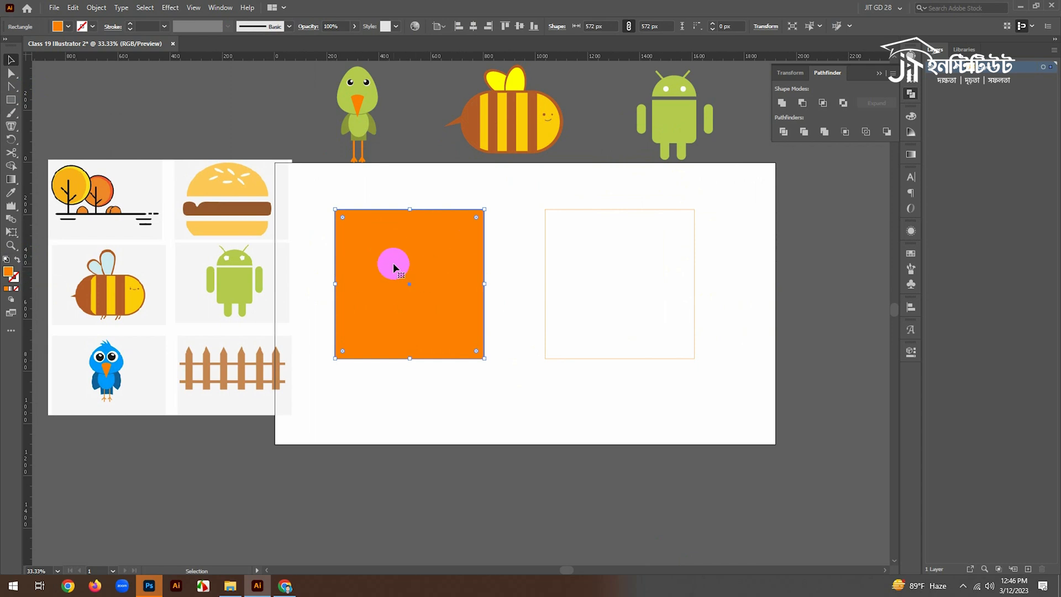
left_click(643, 209)
left_click(514, 286, "ctrl")
left_click(425, 274)
left_click(461, 296)
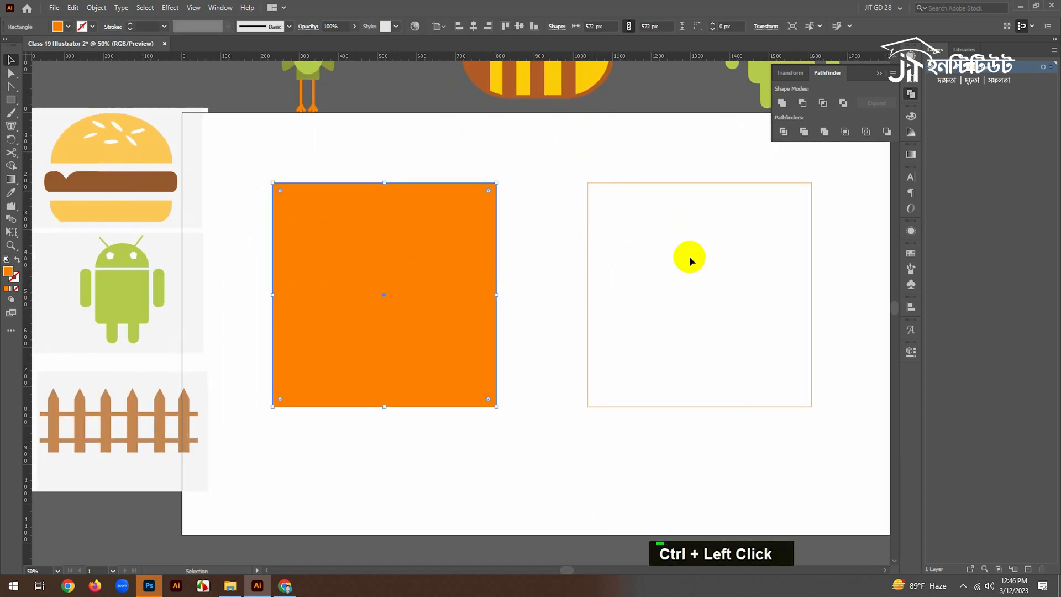
left_click_drag(613, 167, 500, 277)
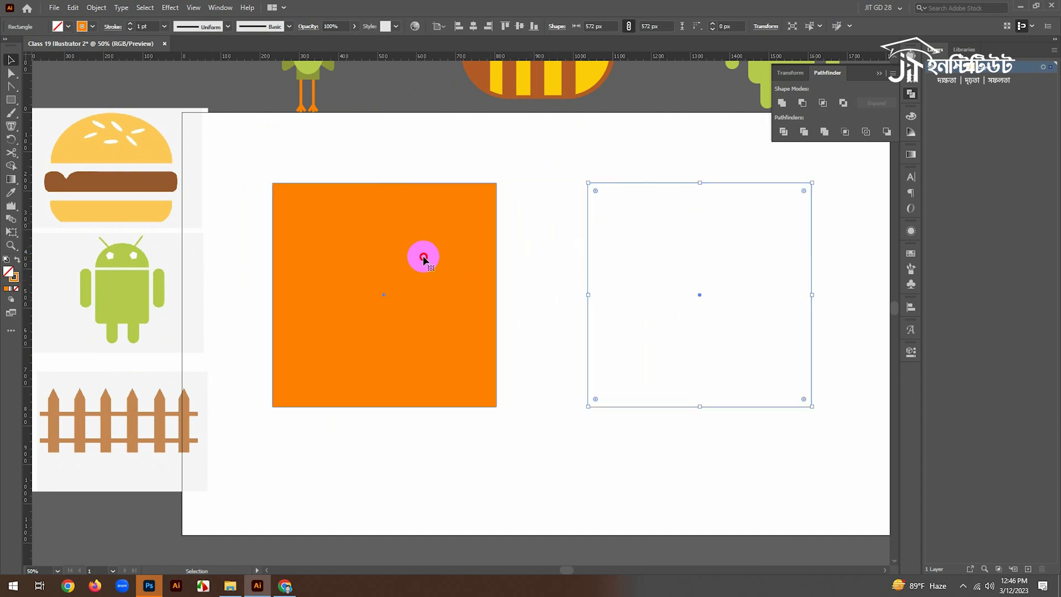
Step: Delete the solid orange square and move the outlined square toward the middle of the artboard
left_click(423, 255)
key("Delete")
left_click(671, 182)
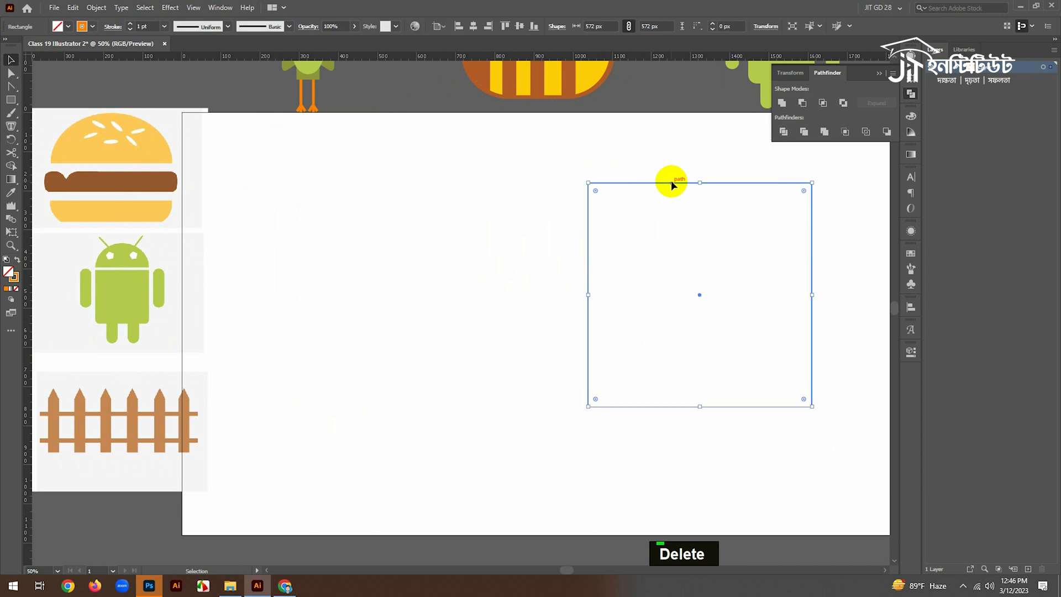
left_click_drag(669, 181, 476, 186)
left_click(737, 249)
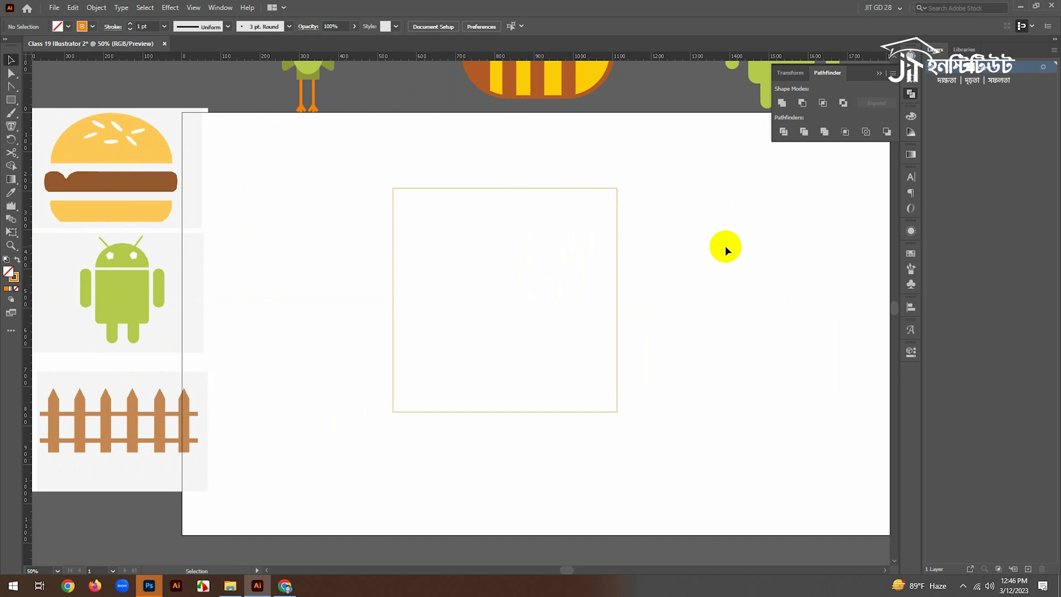
Step: Set the outlined square's stroke weight to 10 pt
left_click_drag(476, 163, 541, 266)
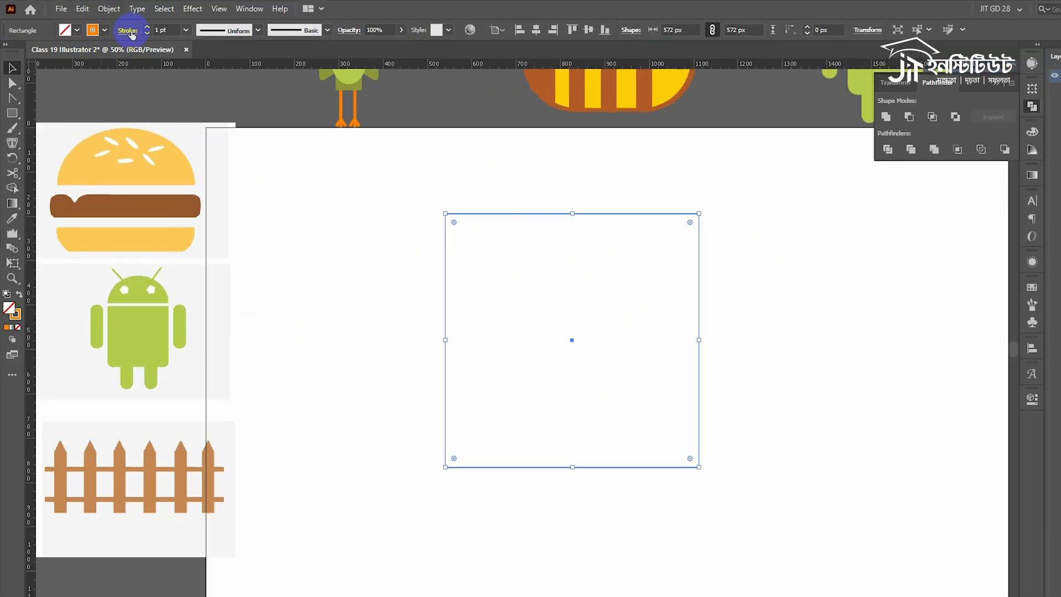
left_click(113, 27)
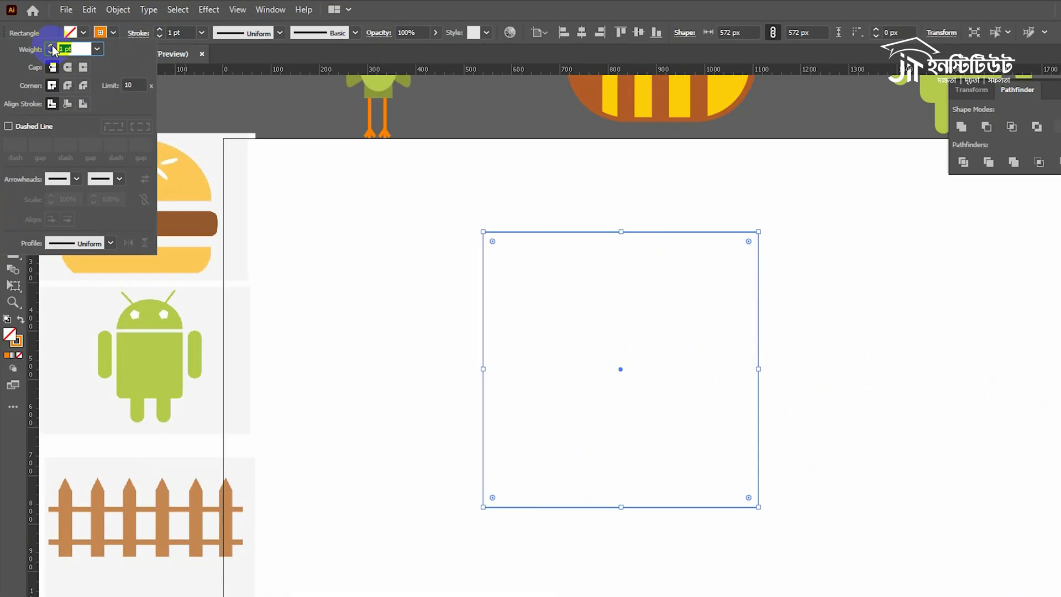
left_click(77, 71)
left_click(76, 70)
left_click(77, 71)
left_click(77, 70)
left_click(77, 71)
left_click(42, 38)
left_click(42, 37)
left_click(42, 38)
left_click(42, 37)
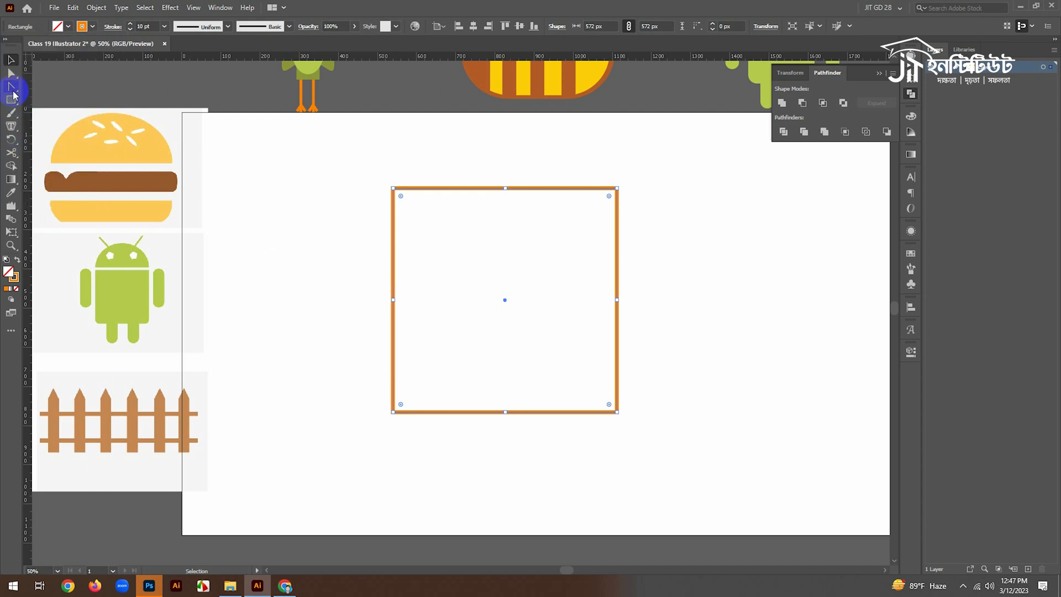
Step: Draw a horizontal line about 305 px long above the square with the Line Segment tool
right_click(12, 99)
right_click(17, 102)
left_click(82, 162)
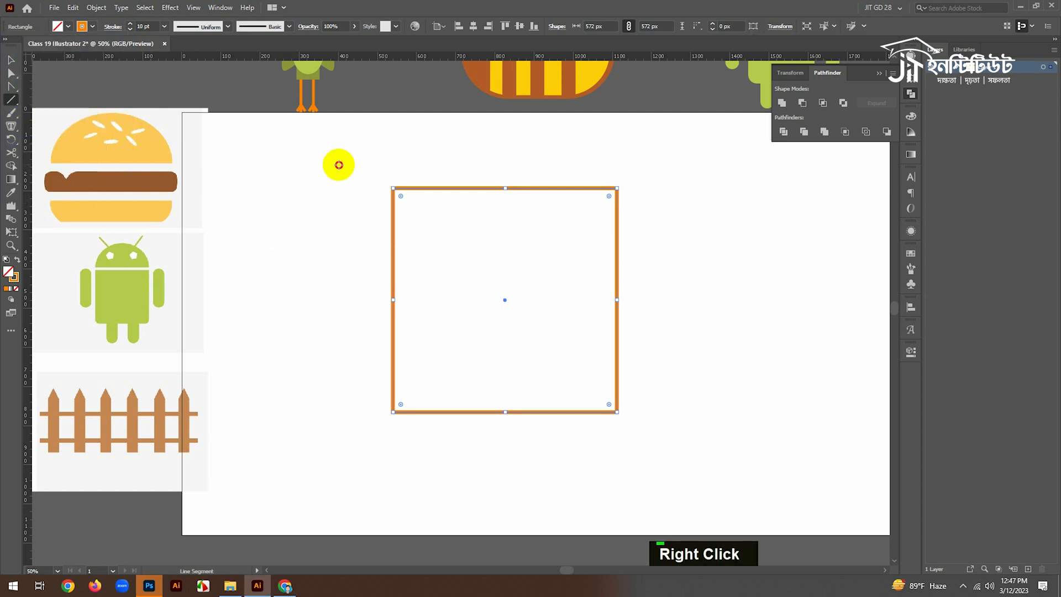
left_click_drag(338, 164, 458, 175)
key("v")
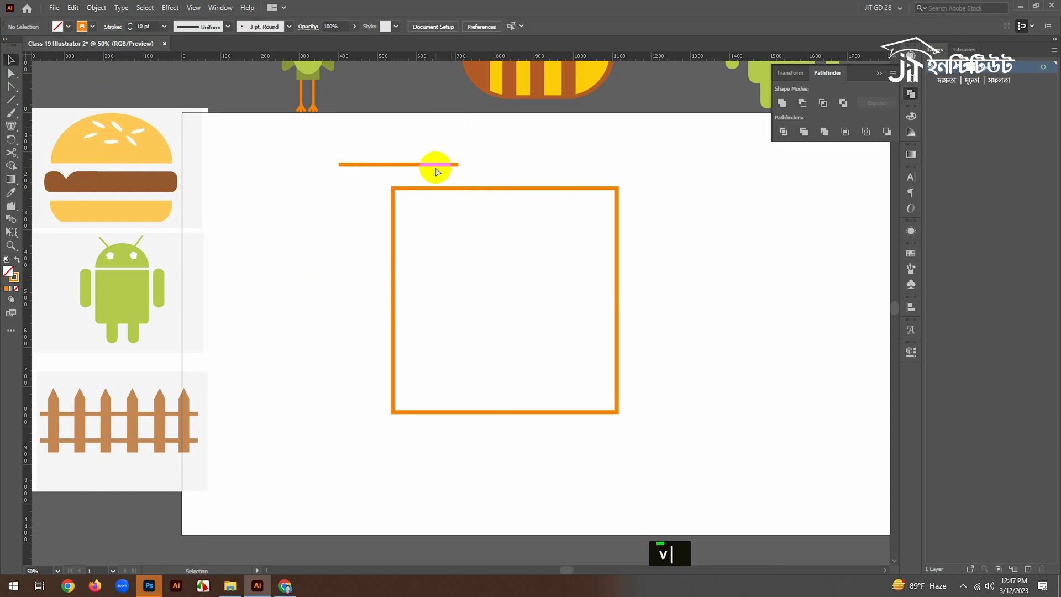
Step: Give the line above the square a round stroke cap
key("ctrl+space")
left_click(435, 184, "ctrl")
left_click_drag(339, 247, 367, 309)
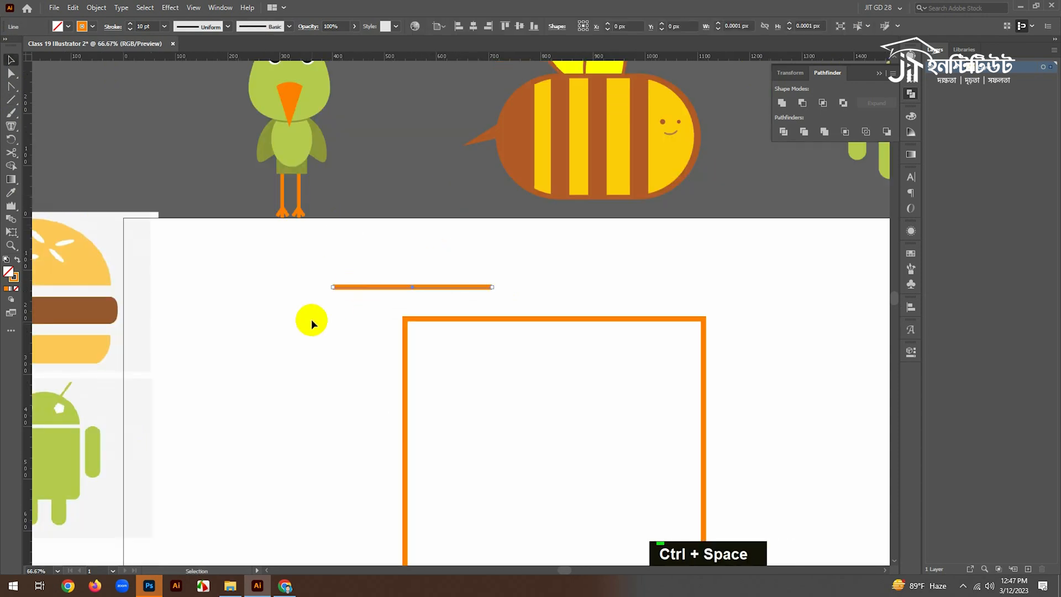
left_click(114, 27)
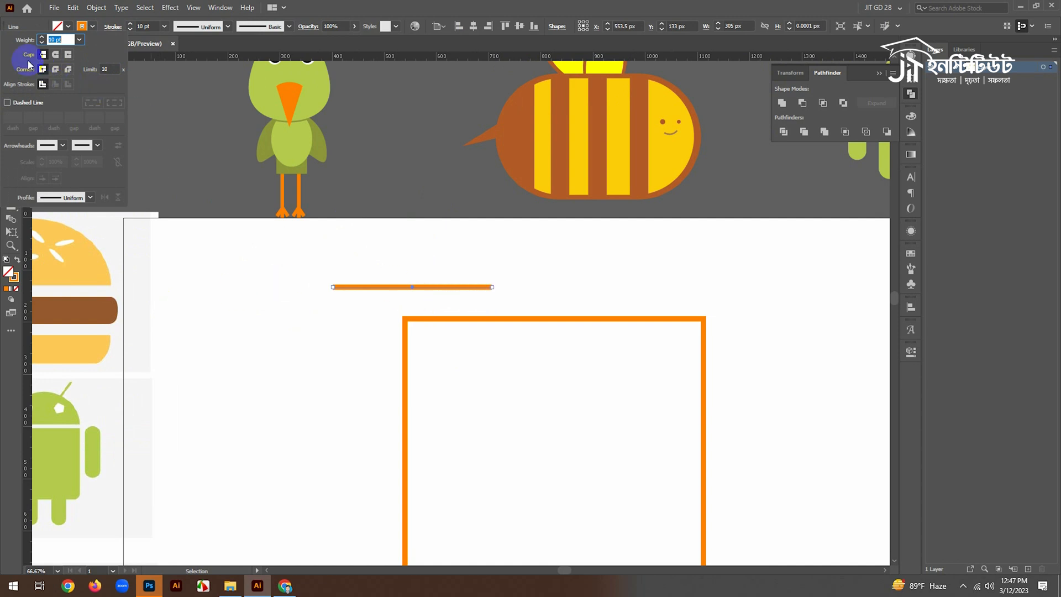
left_click(55, 54)
double_click(283, 354)
Step: Copy the round-capped line 42 px straight up and give the copy a butt cap
key("ctrl+space")
left_click(347, 284)
left_click(481, 354)
left_click_drag(442, 349, 423, 352)
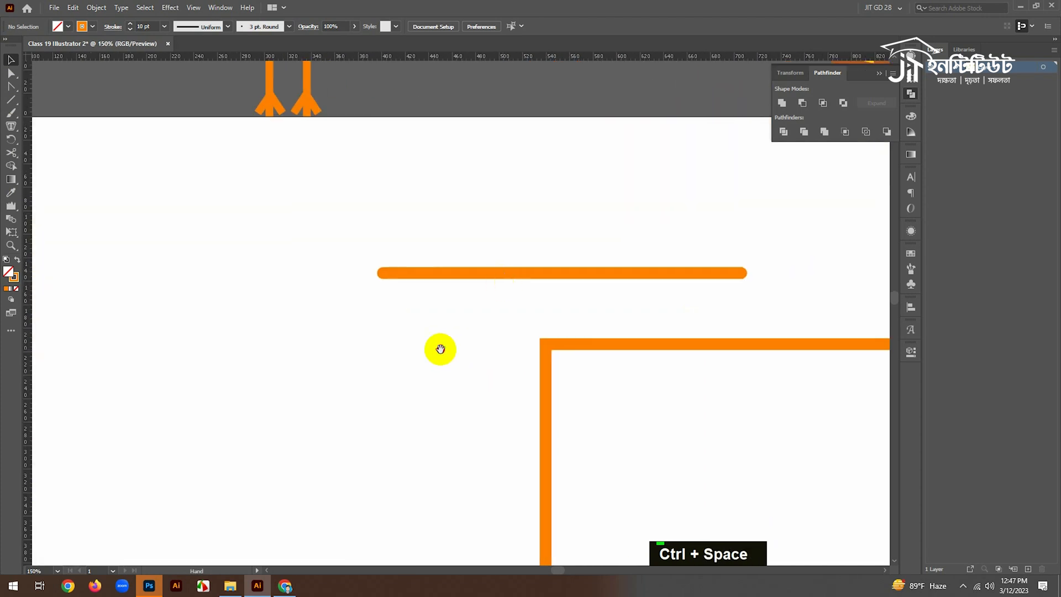
left_click_drag(504, 273, 503, 223)
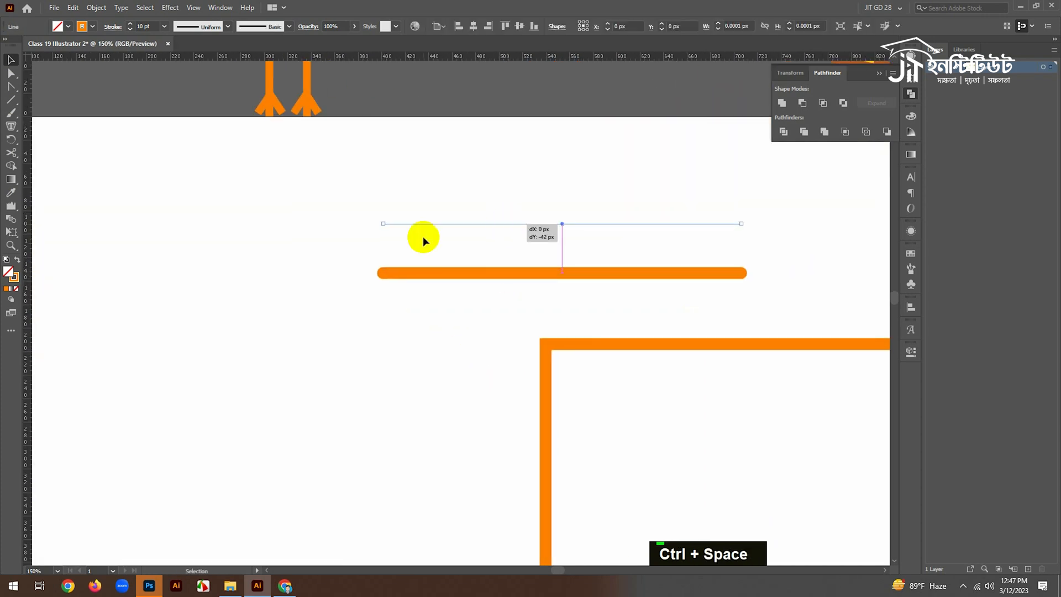
left_click(113, 26)
left_click(43, 54)
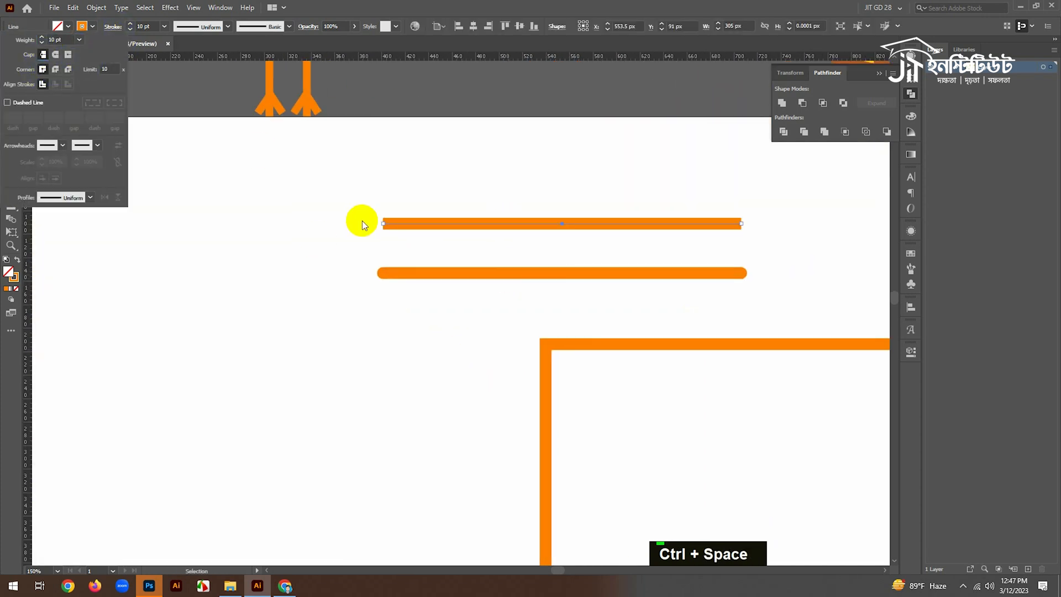
double_click(385, 200)
Step: Examine the round-capped line's stroke options and compare the end shapes of the two lines
left_click_drag(363, 266, 425, 316)
left_click(114, 27)
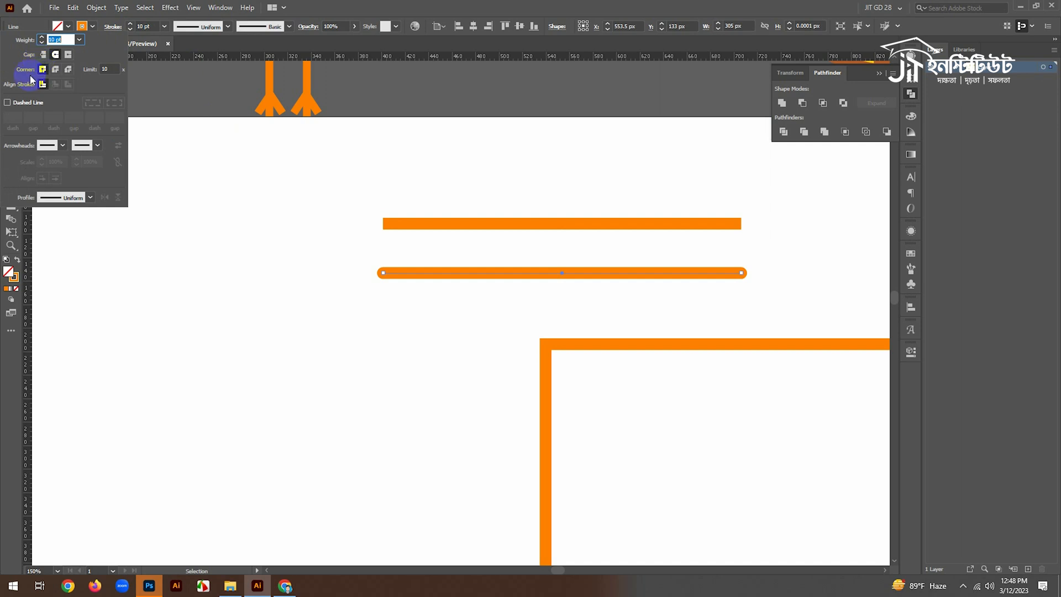
left_click(343, 255)
left_click_drag(342, 256, 497, 299)
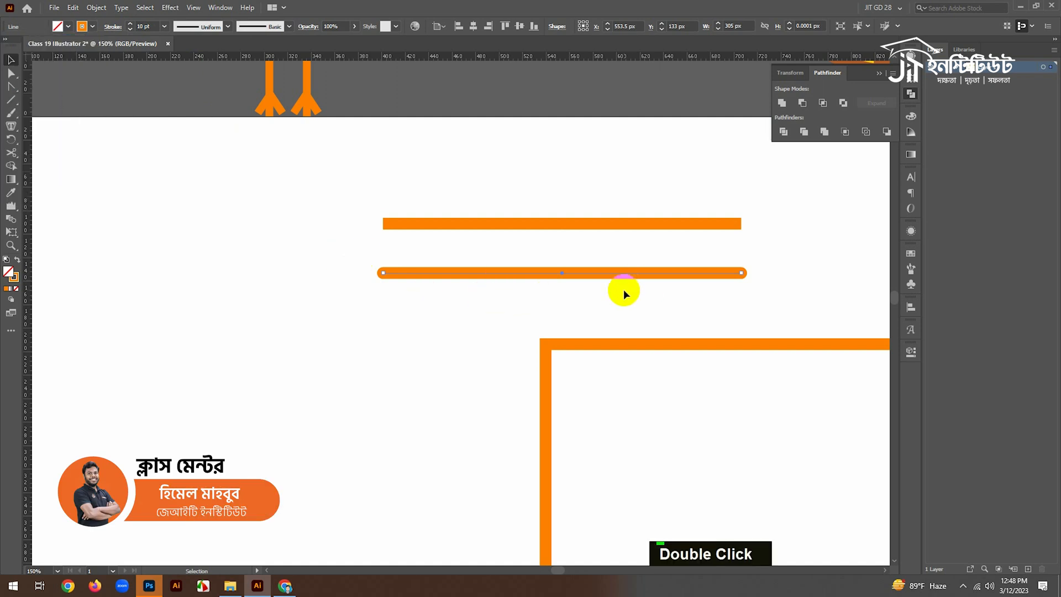
left_click_drag(624, 296, 672, 199)
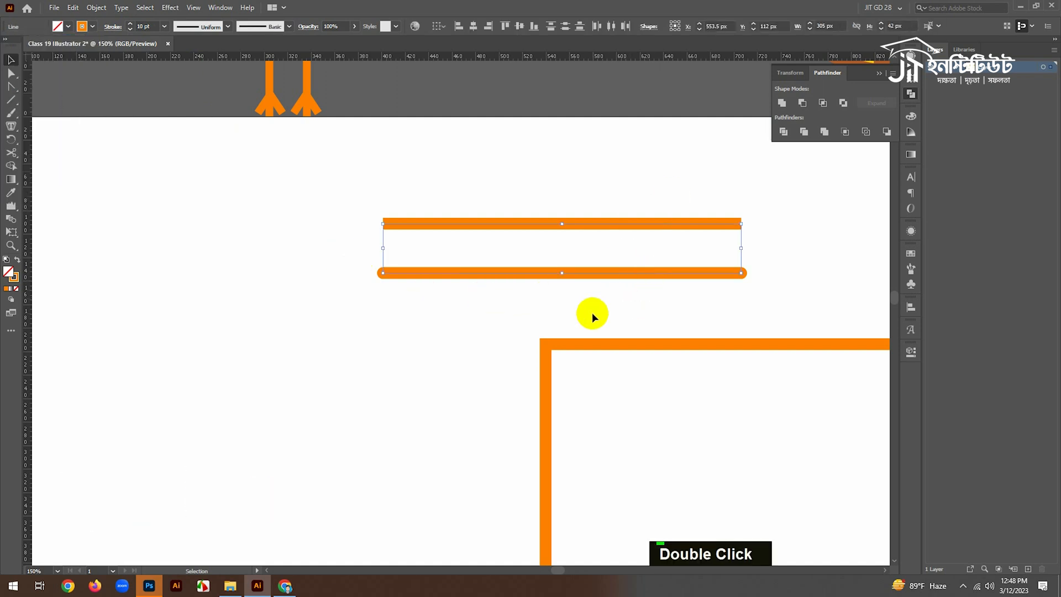
left_click_drag(396, 312, 284, 258)
left_click(498, 174)
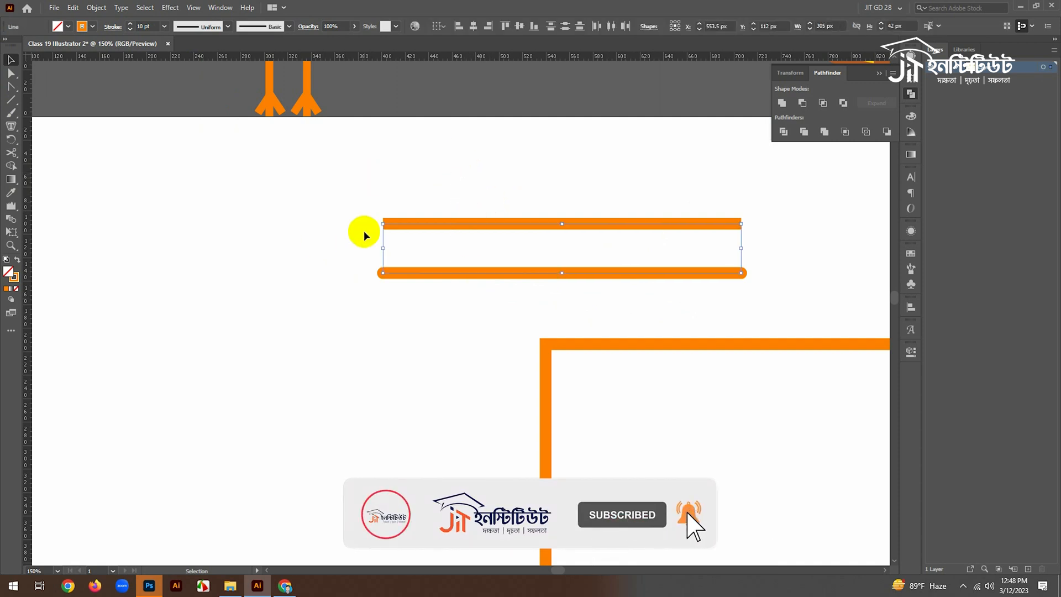
left_click(389, 181)
left_click_drag(389, 181, 489, 304)
Step: Set the outlined square's stroke corners to Round Join
key("space")
left_click(606, 326, "ctrl+alt")
left_click_drag(606, 326, 525, 176)
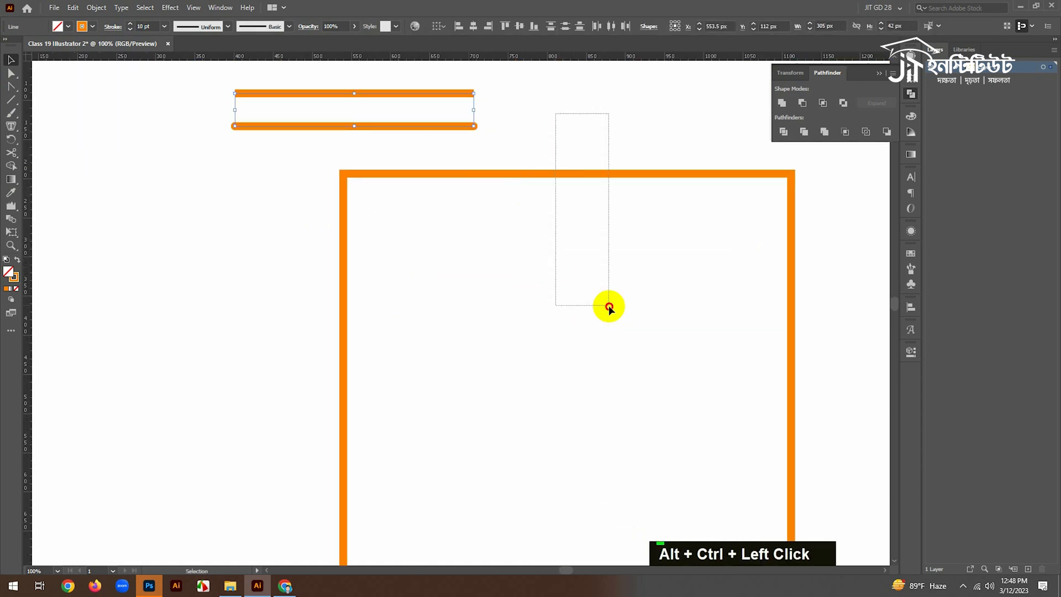
left_click_drag(559, 133, 598, 317)
left_click(598, 317, "ctrl+alt")
left_click_drag(469, 311, 517, 293)
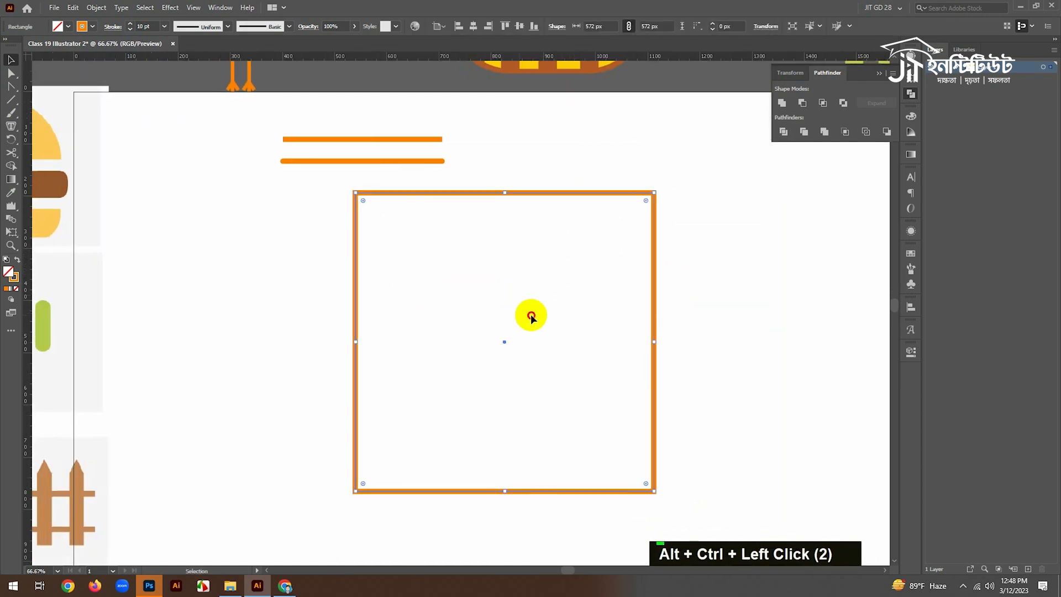
left_click(531, 314)
left_click_drag(698, 265, 577, 319)
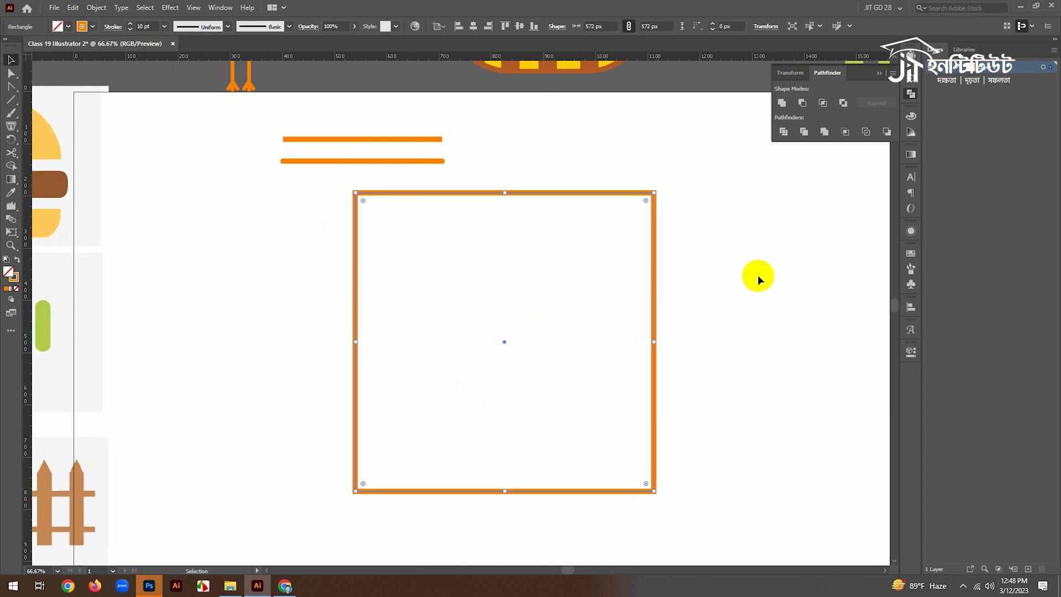
left_click(317, 224)
left_click_drag(317, 223, 410, 289)
left_click(112, 26)
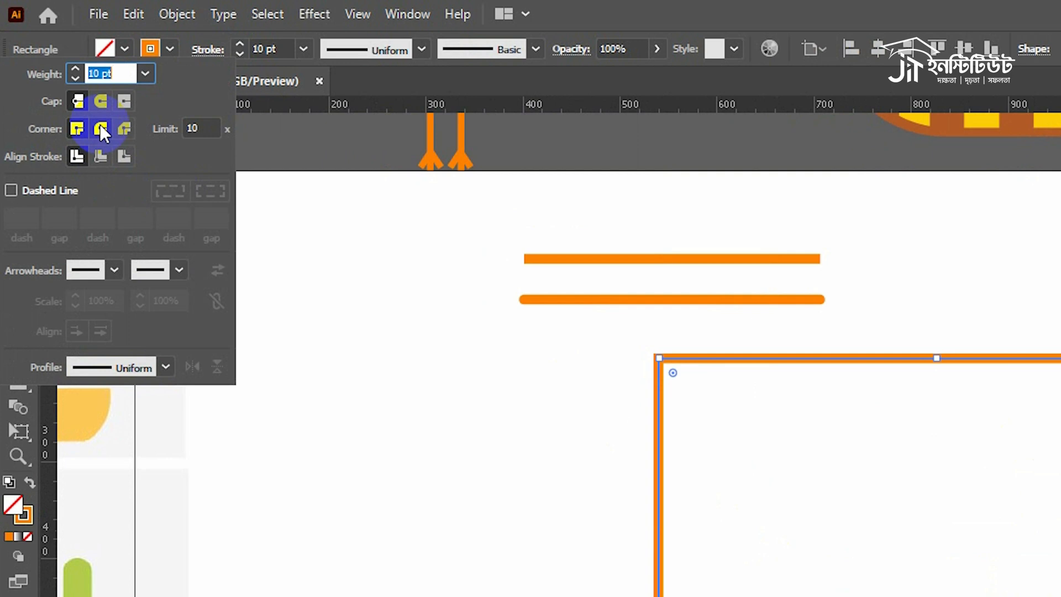
left_click(55, 69)
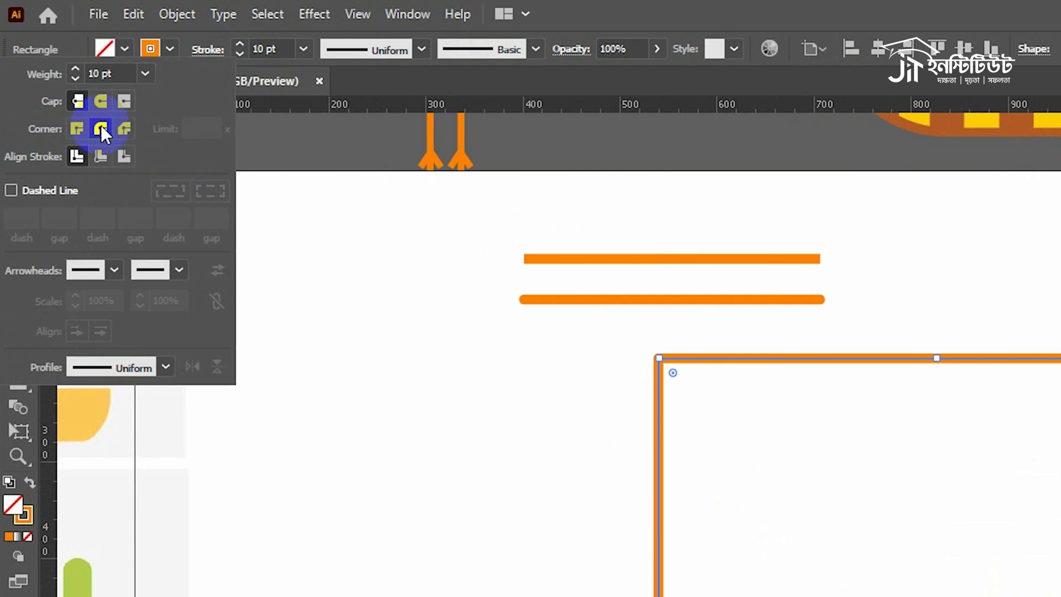
double_click(710, 438)
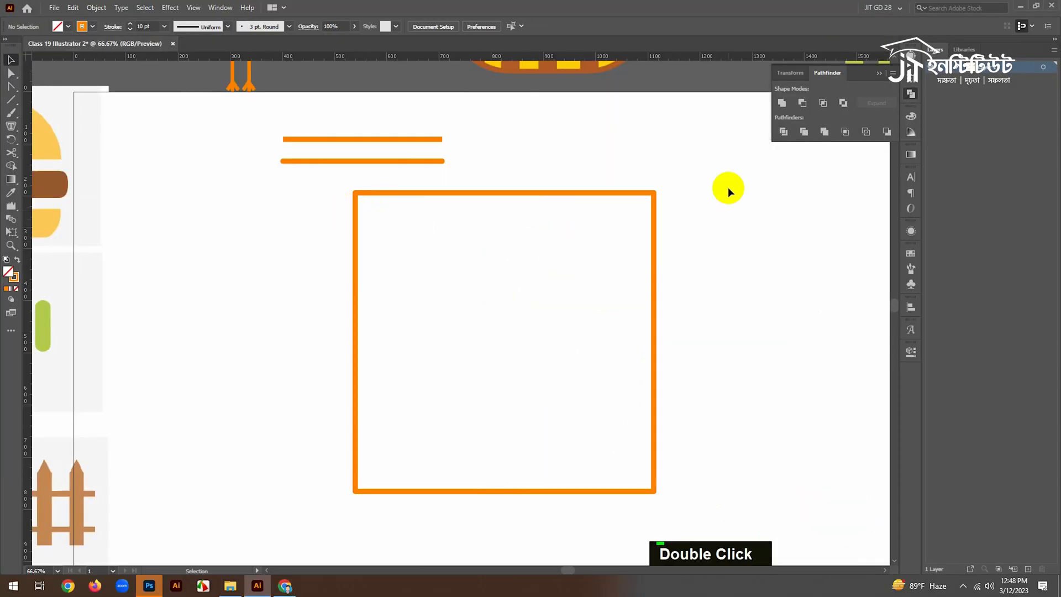
Step: Try rounding the square's live corners to a radius of about 272 px, and undo the rounding
left_click(607, 262)
left_click_drag(645, 200, 515, 338)
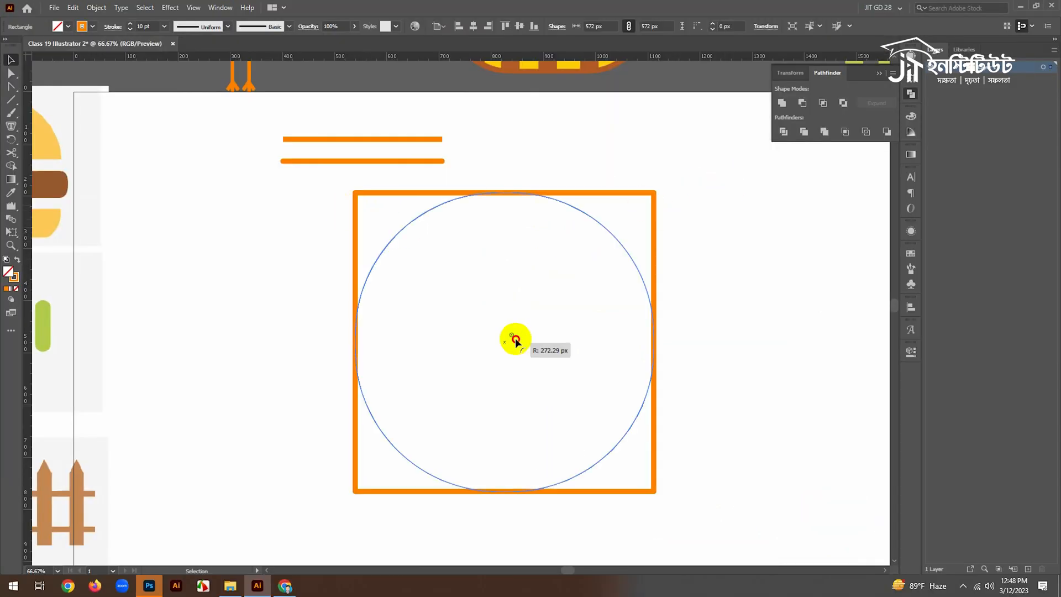
key("ctrl+z")
left_click_drag(646, 205, 614, 246)
left_click(693, 216)
Step: Set the outlined square's stroke corners to Bevel Join
left_click(114, 26)
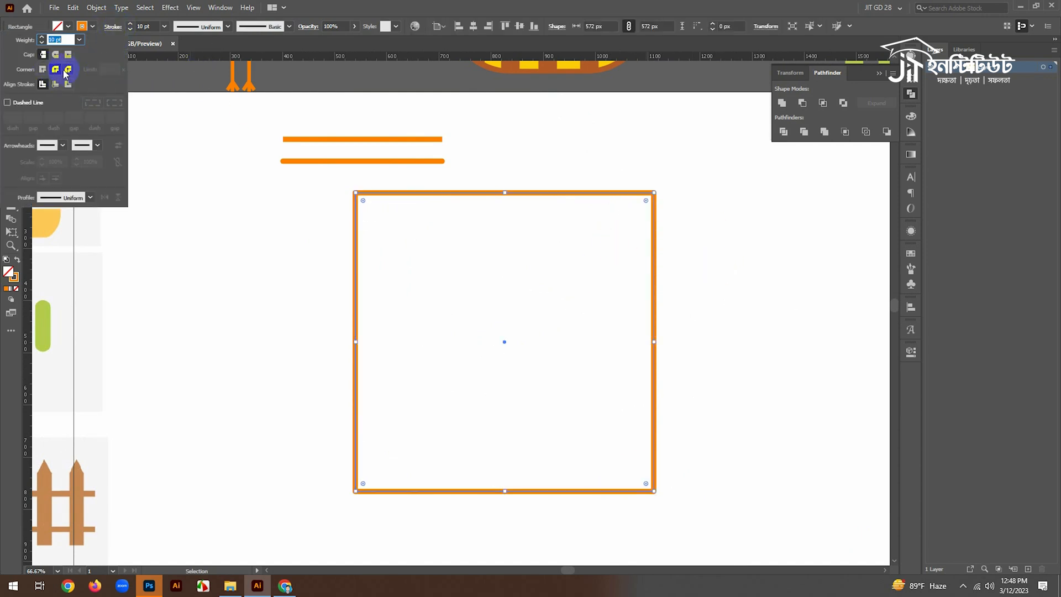
left_click(68, 70)
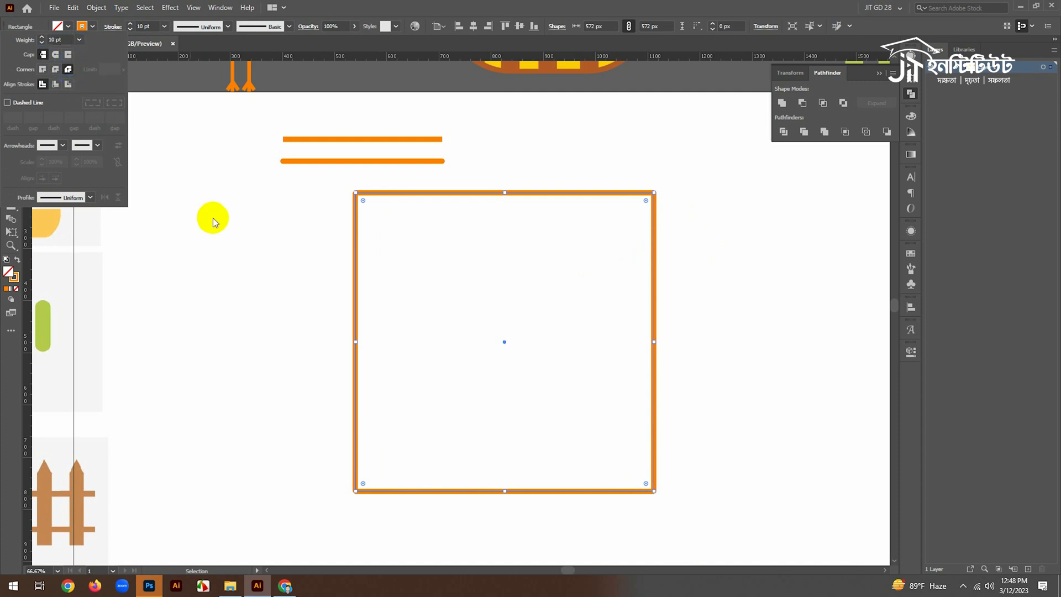
left_click(281, 303)
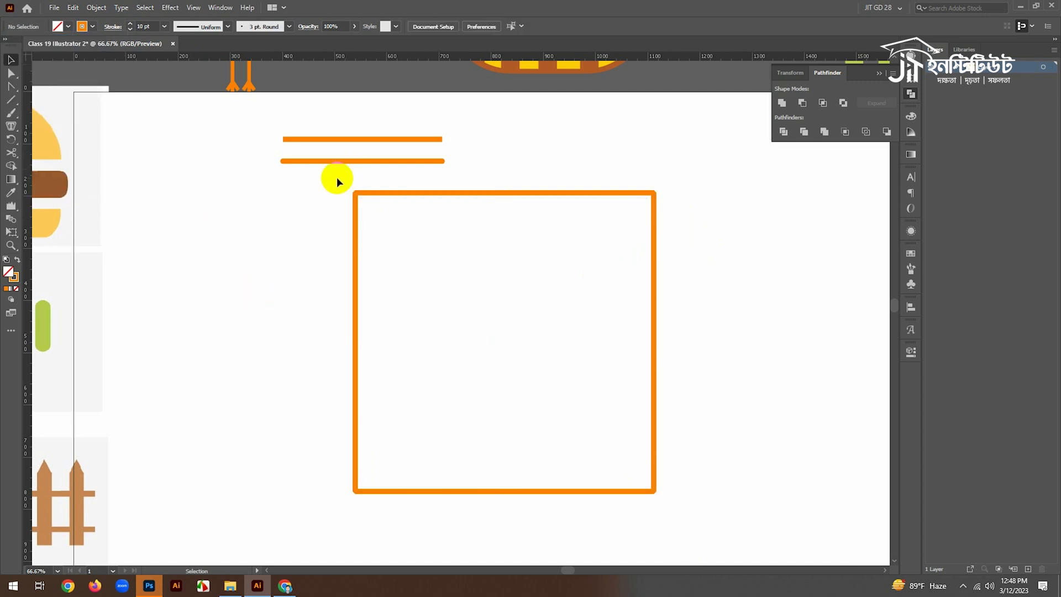
Step: Try aligning the outlined square's stroke to the inside and to the outside of its path
left_click(355, 199)
left_click(113, 27)
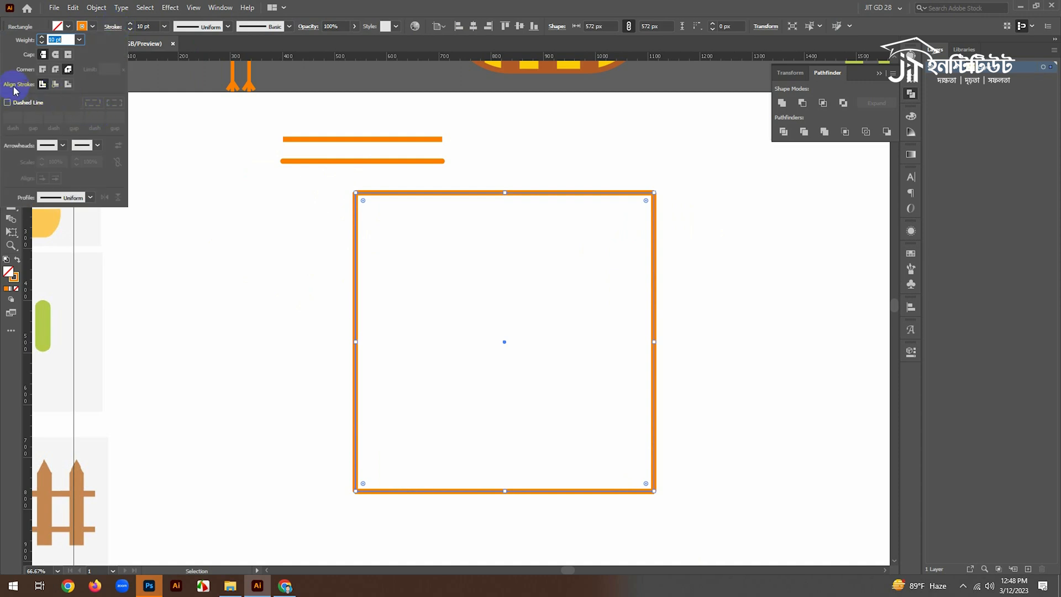
key("ctrl+space")
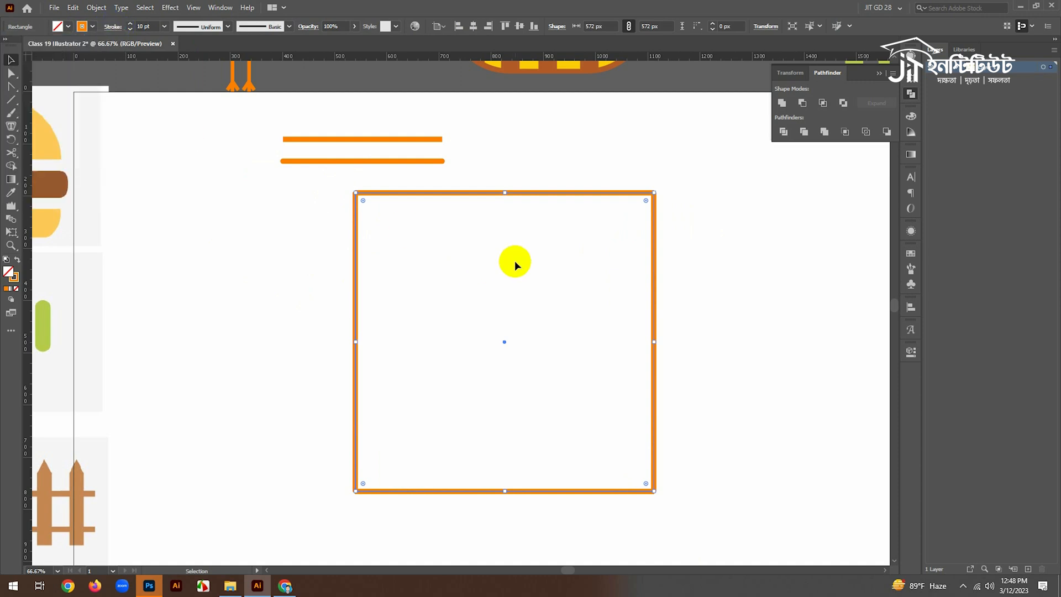
left_click(488, 219, "ctrl")
left_click(488, 220, "ctrl")
left_click(426, 365, "ctrl")
left_click_drag(426, 364, 563, 300)
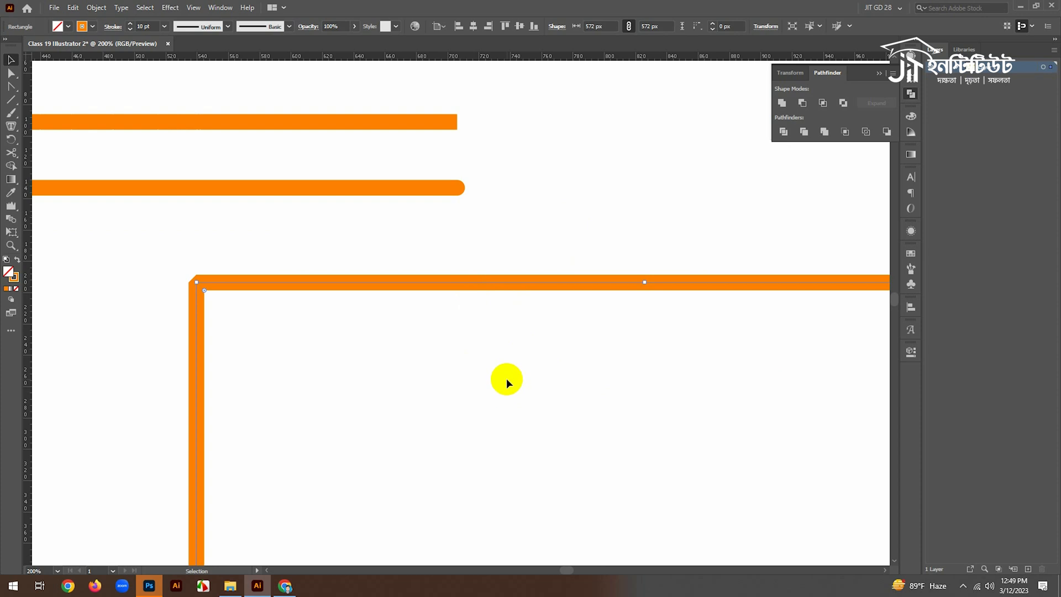
left_click(113, 26)
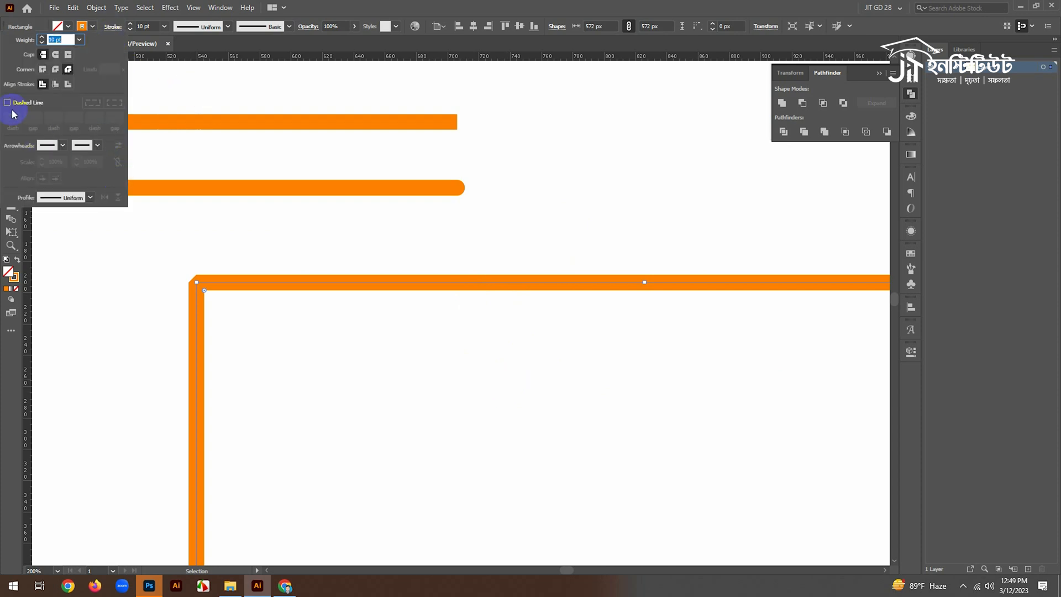
left_click(55, 86)
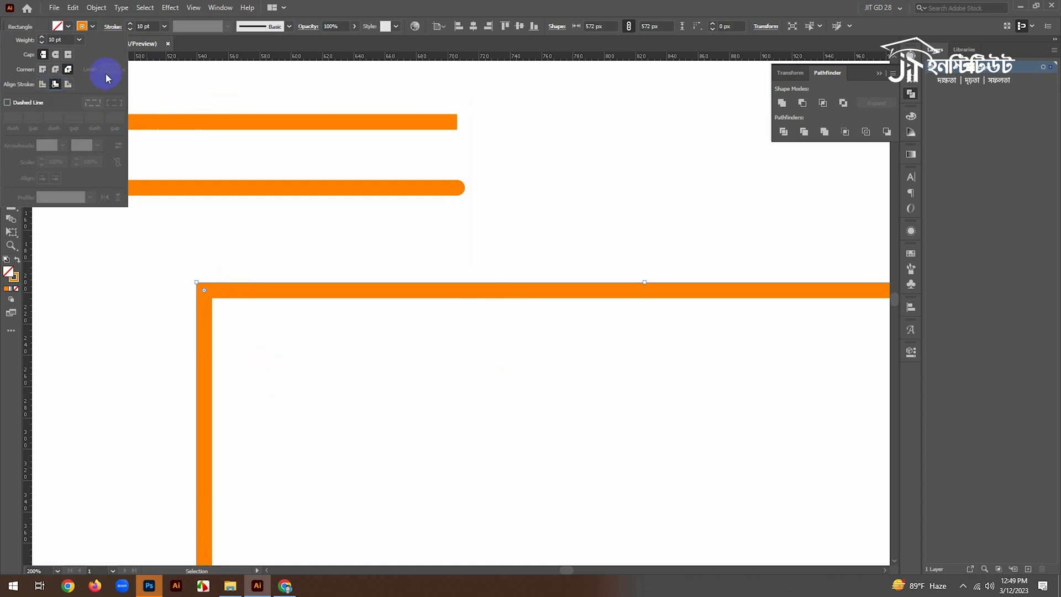
left_click(68, 84)
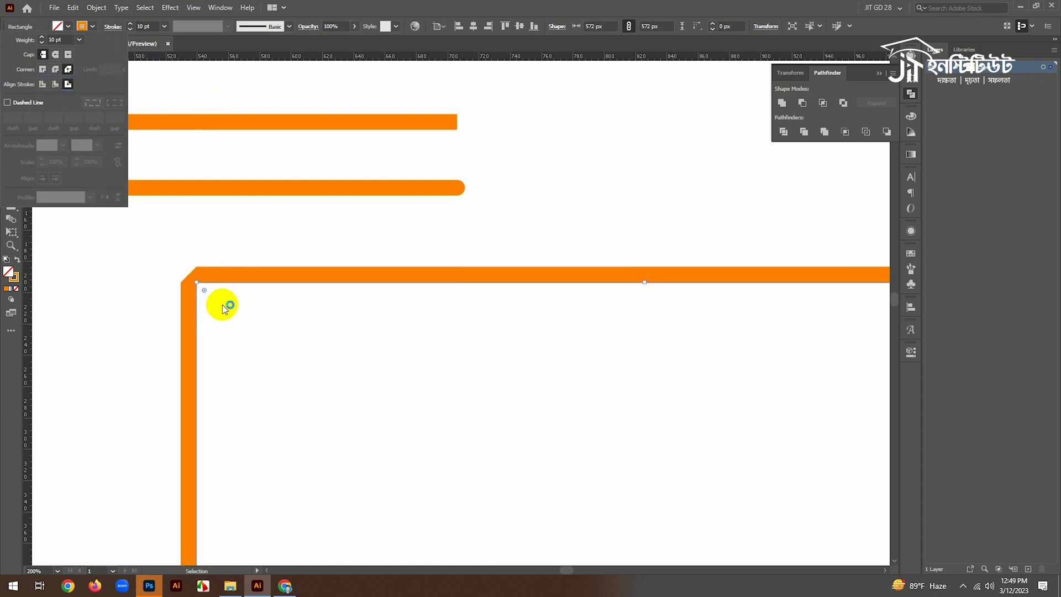
Step: Set the square's stroke to Round Cap and Miter Join, with the stroke aligned to the centre of the path
left_click(55, 55)
left_click(43, 70)
left_click(43, 84)
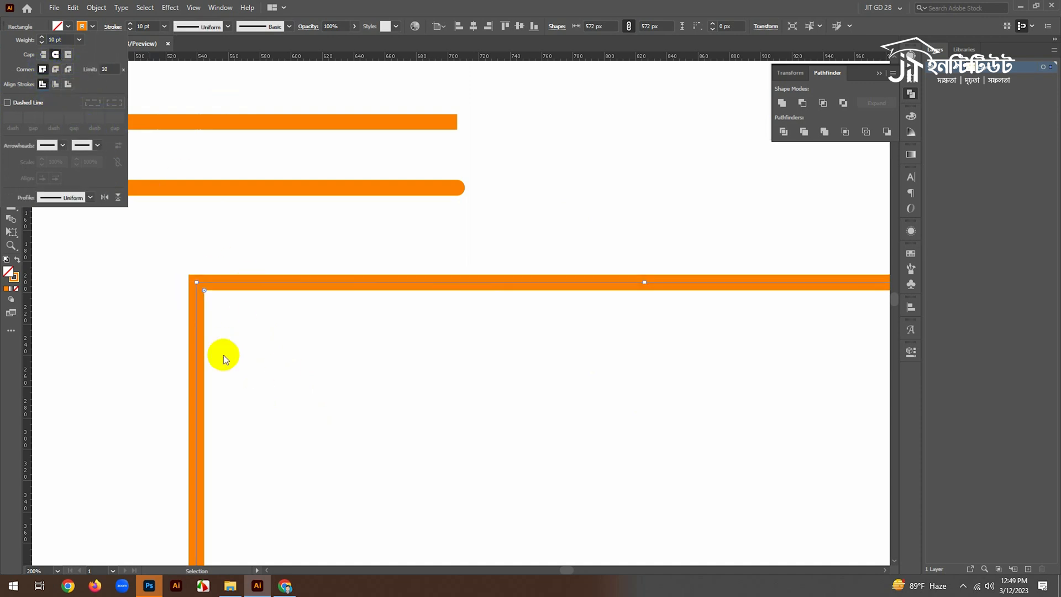
left_click(333, 379)
left_click_drag(358, 376, 544, 225)
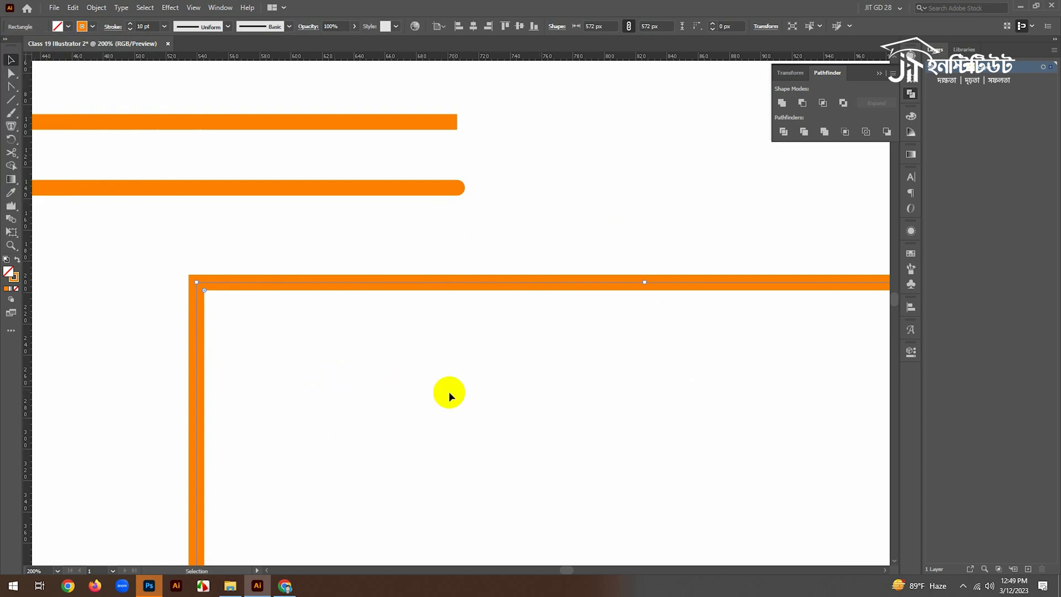
left_click_drag(215, 246, 308, 338)
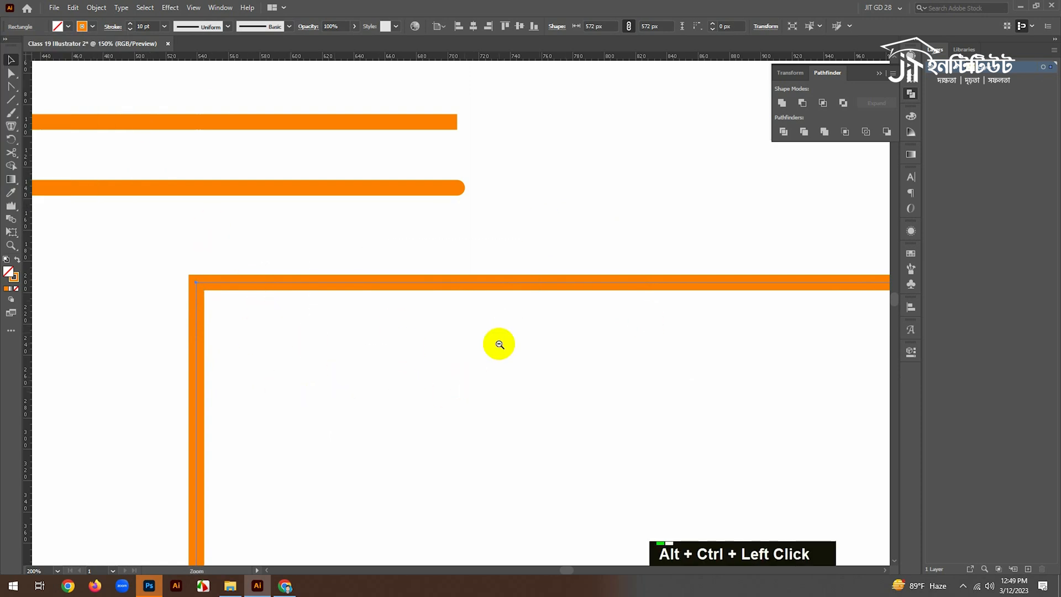
Step: Turn the square's stroke into a dashed line and give the dashes a Butt Cap
double_click(493, 343, "ctrl+alt")
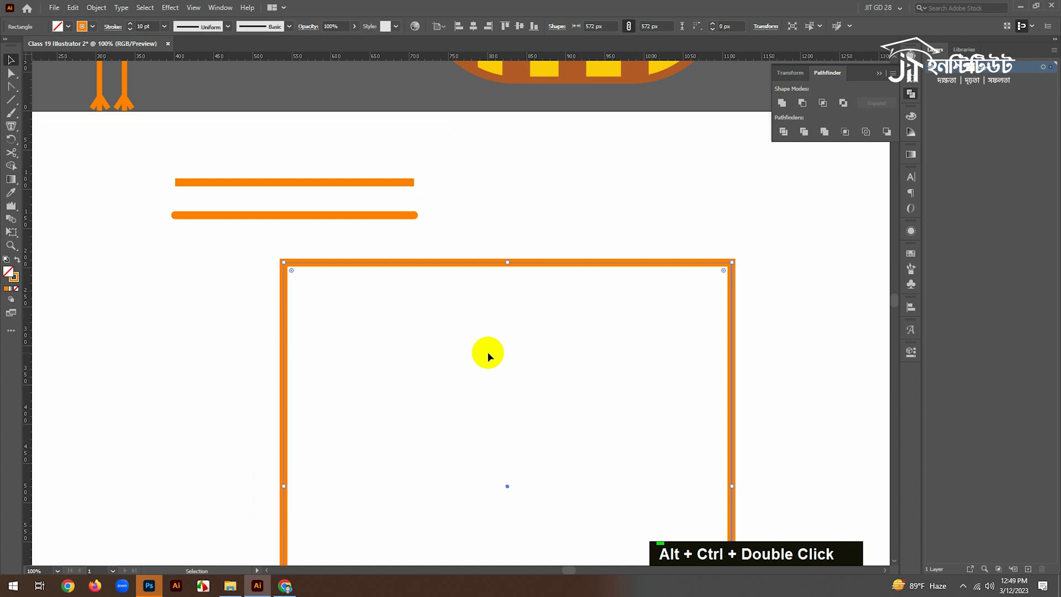
left_click(113, 27)
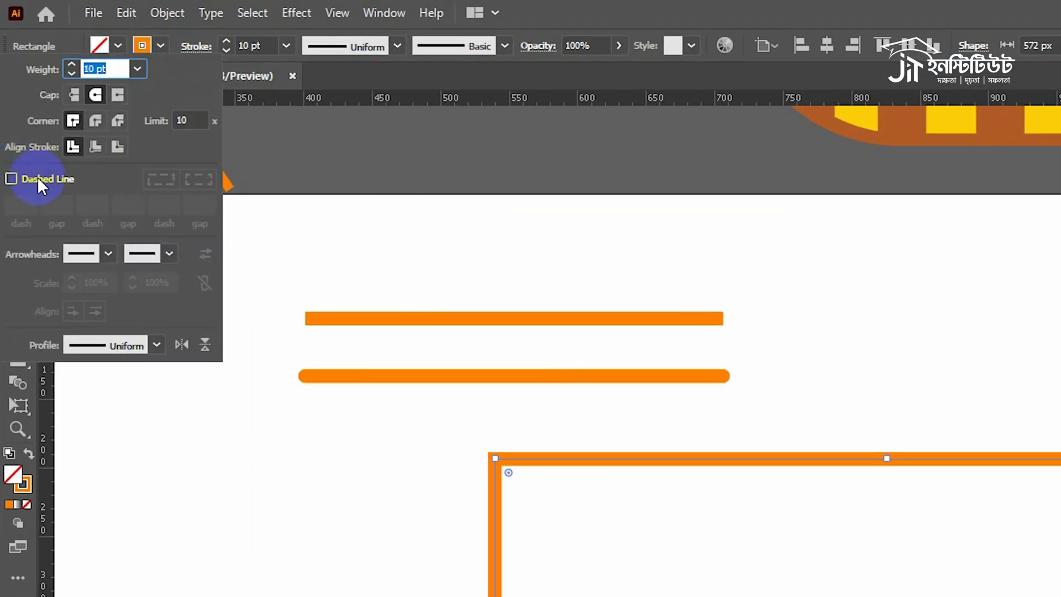
left_click(27, 180)
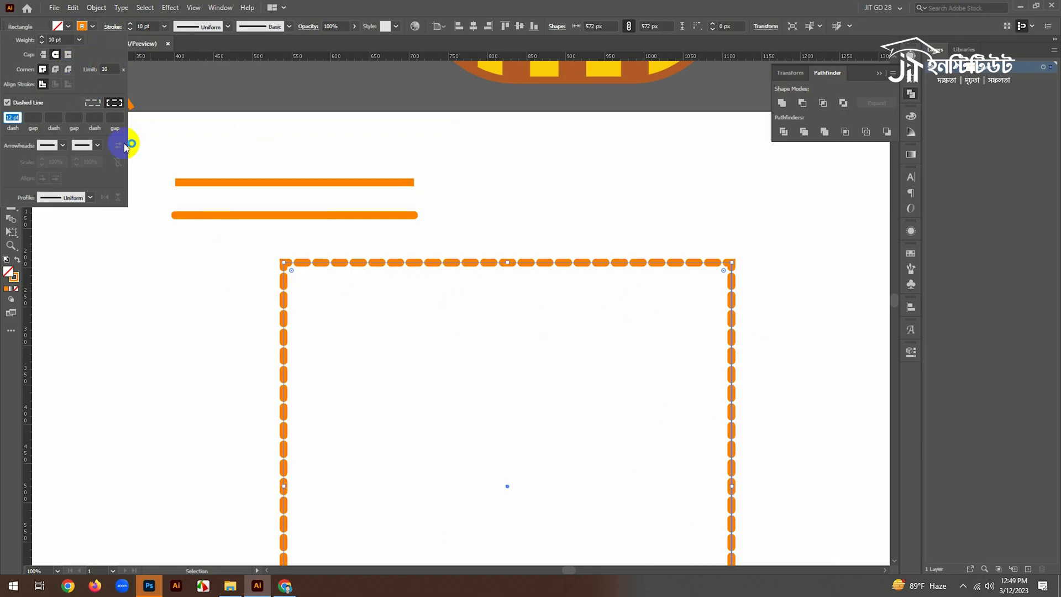
left_click(44, 55)
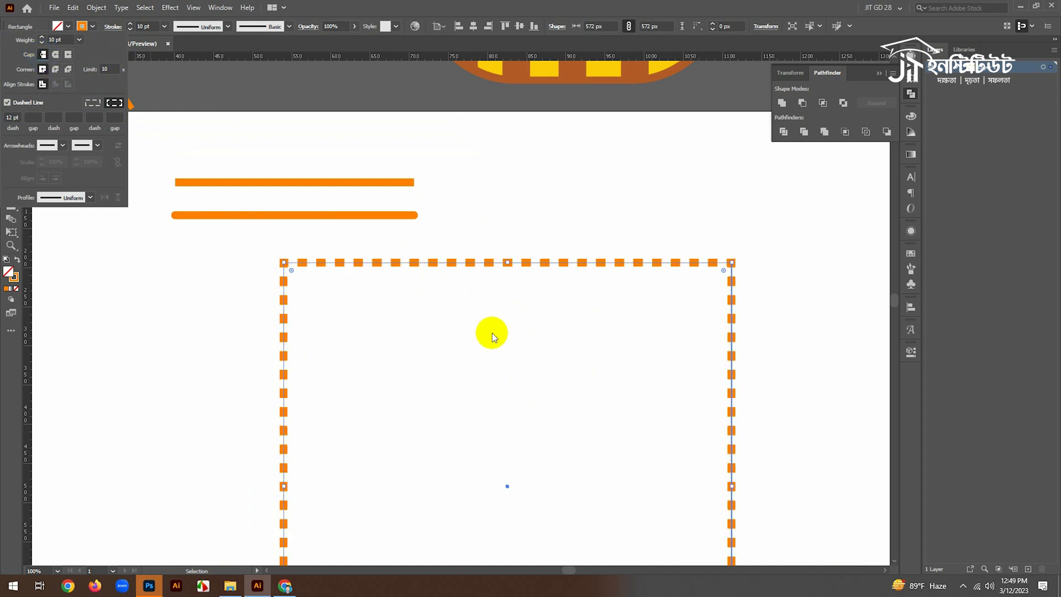
left_click(55, 55)
Step: Set the square's dash length to 25 pt and give the dashes a Round Cap
left_click(31, 118)
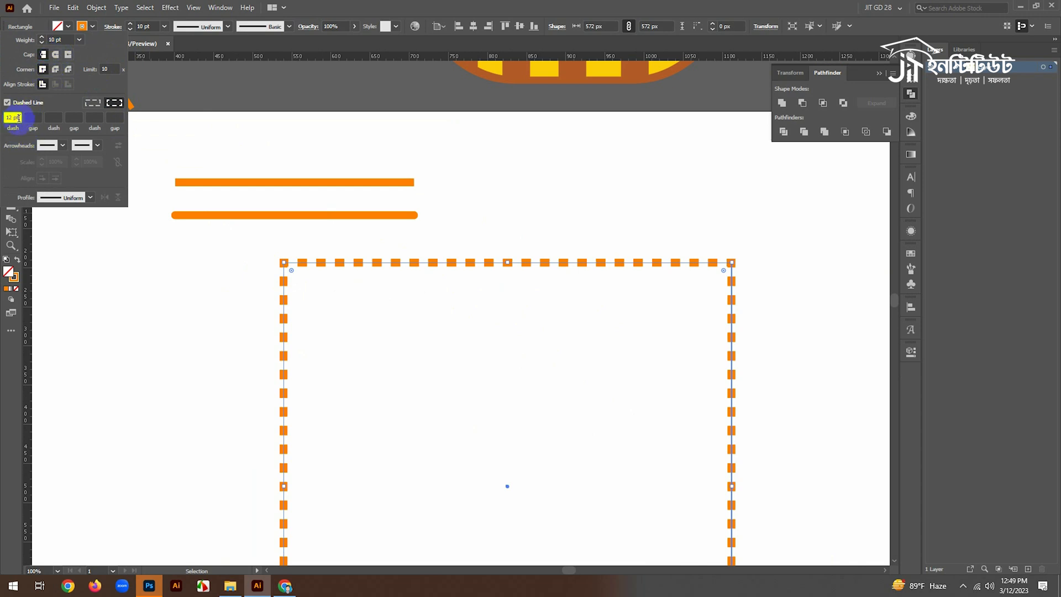
scroll(18, 116, "up", 13)
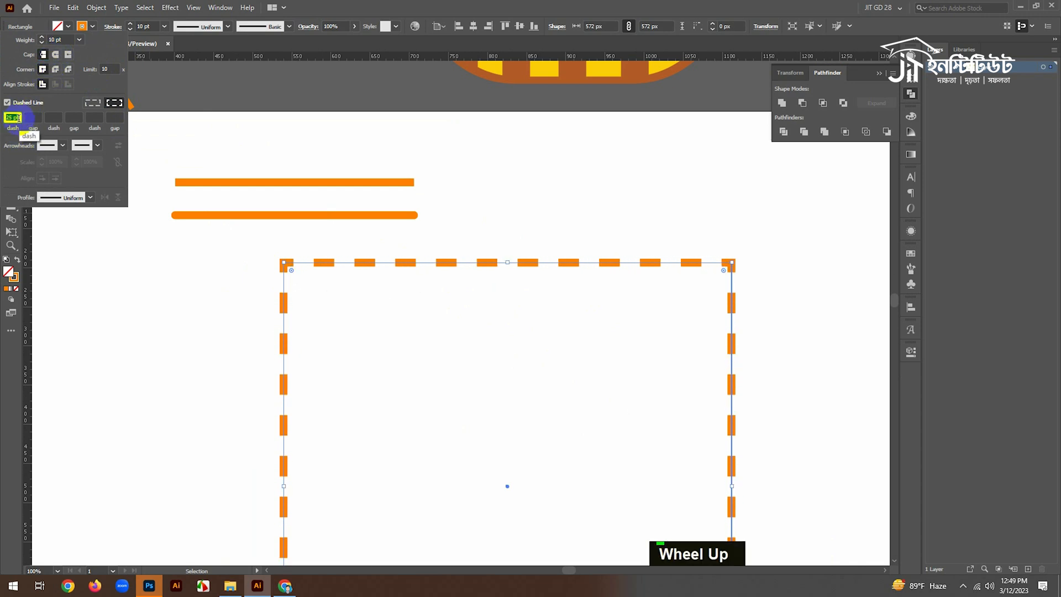
scroll(19, 117, "down", 1)
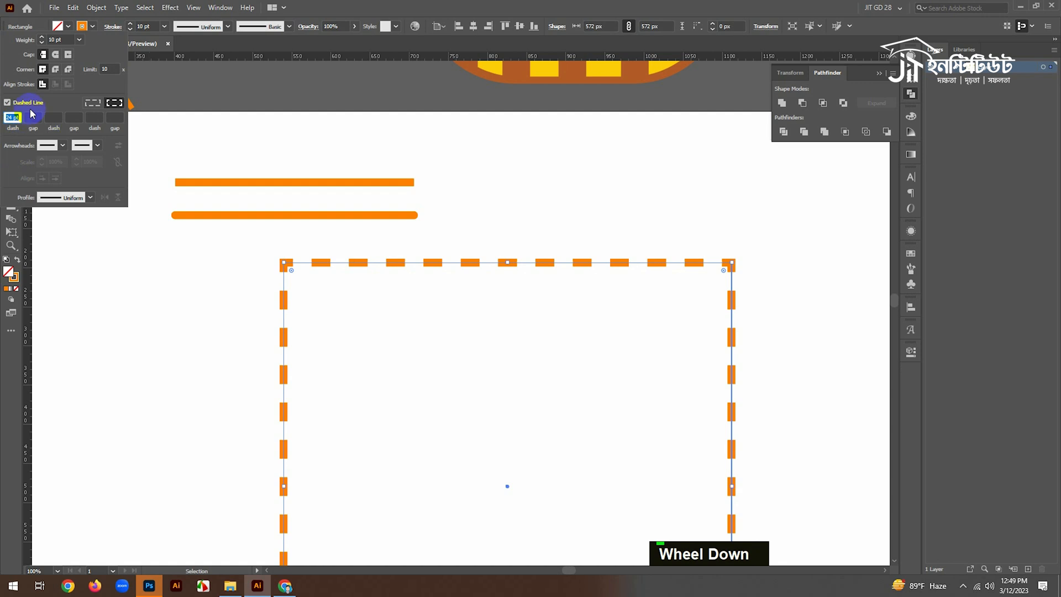
type("25")
left_click(56, 55)
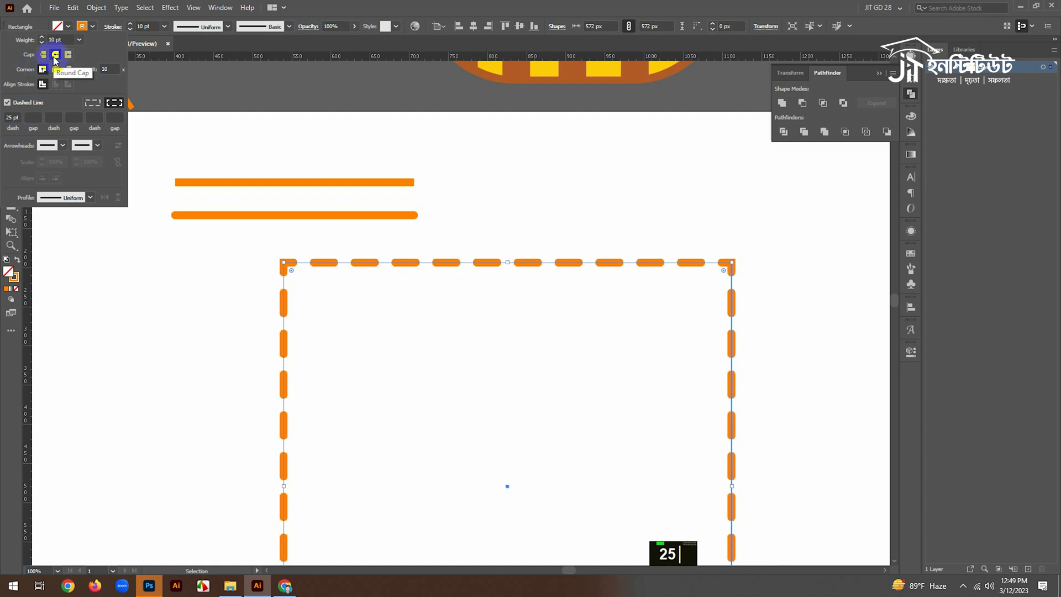
Step: Reduce the square's stroke weight to 8 pt and set its first dash length to 0 pt
double_click(130, 28)
left_click(113, 28)
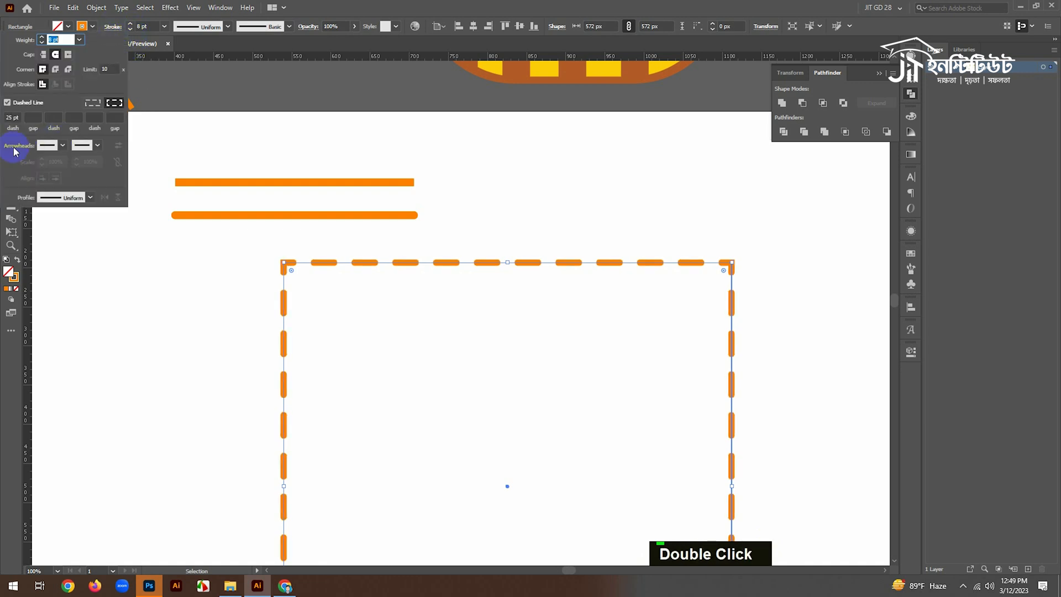
double_click(17, 118)
type("0")
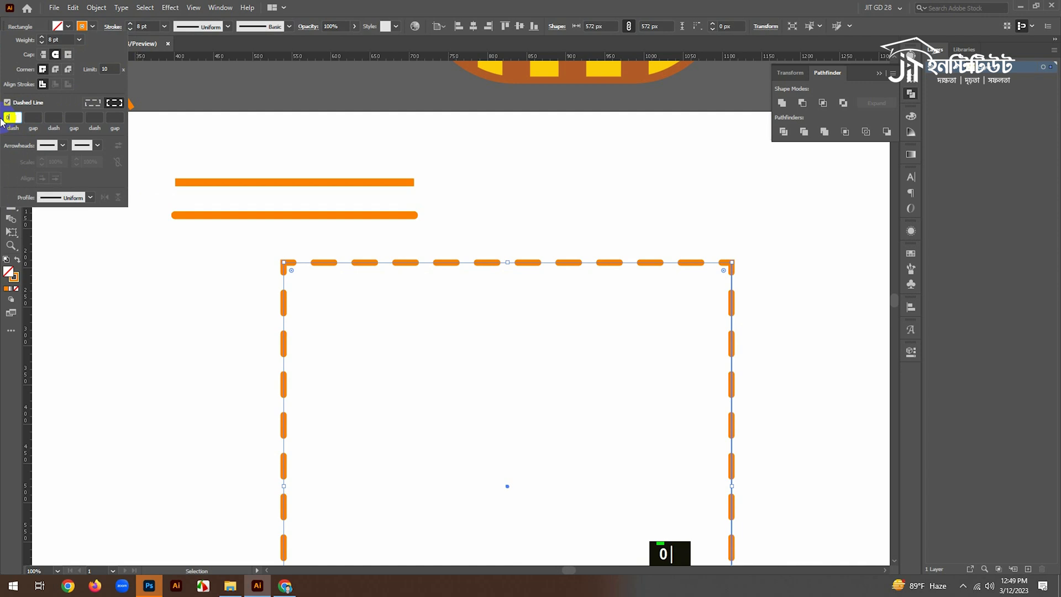
Step: Set the first gap of the square's dashed stroke to 25 pt for a dotted outline
left_click(33, 118)
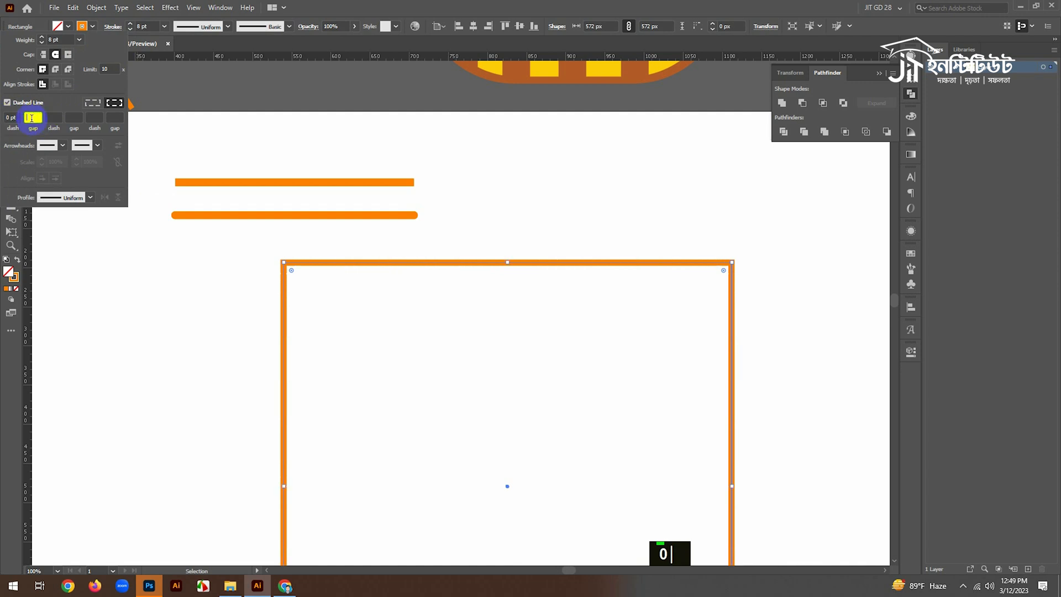
scroll(33, 118, "up", 20)
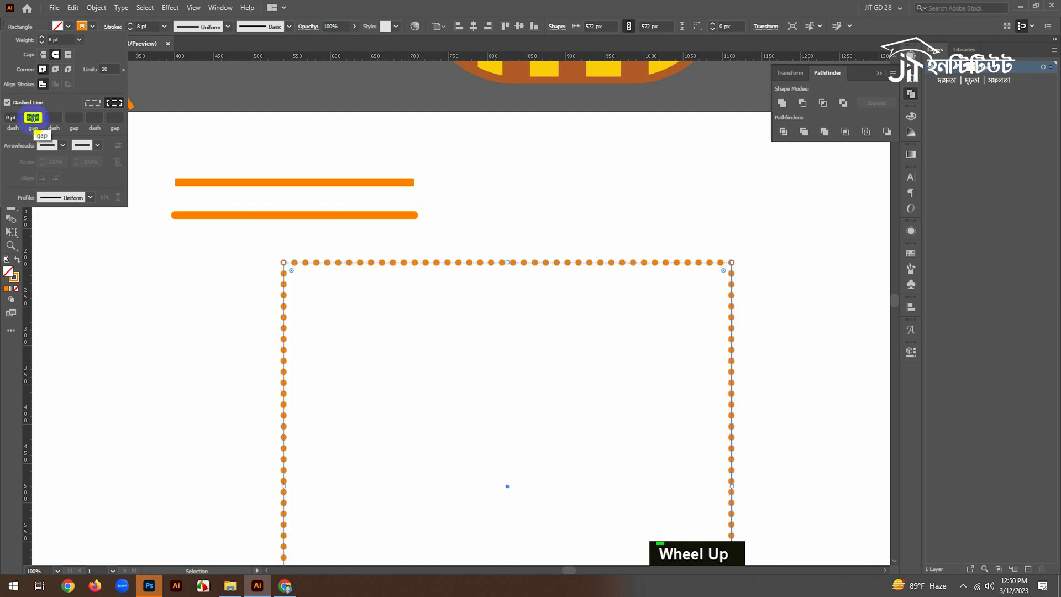
scroll(33, 118, "up", 4)
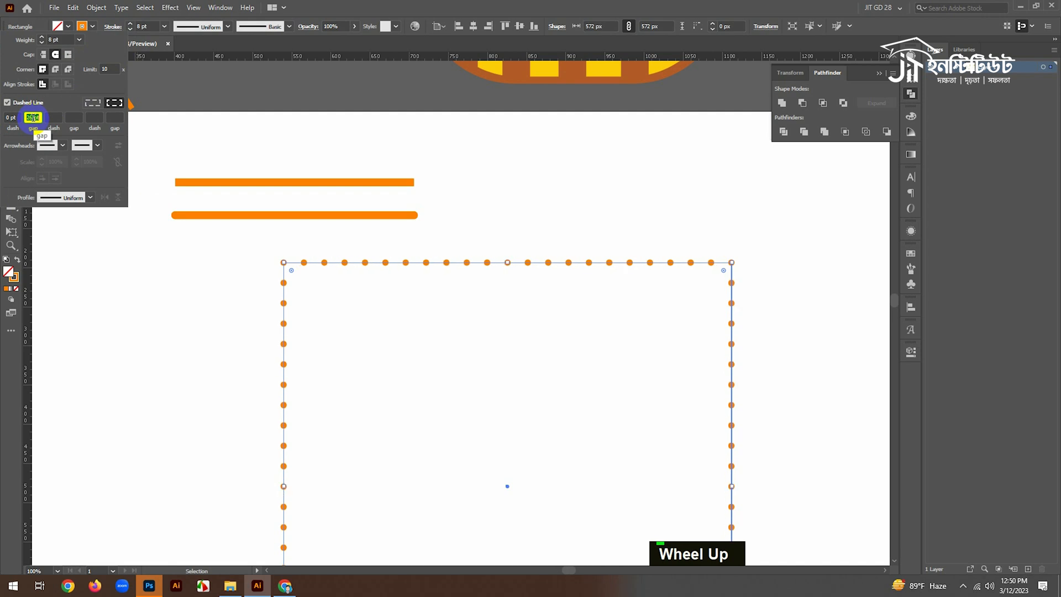
left_click(113, 26)
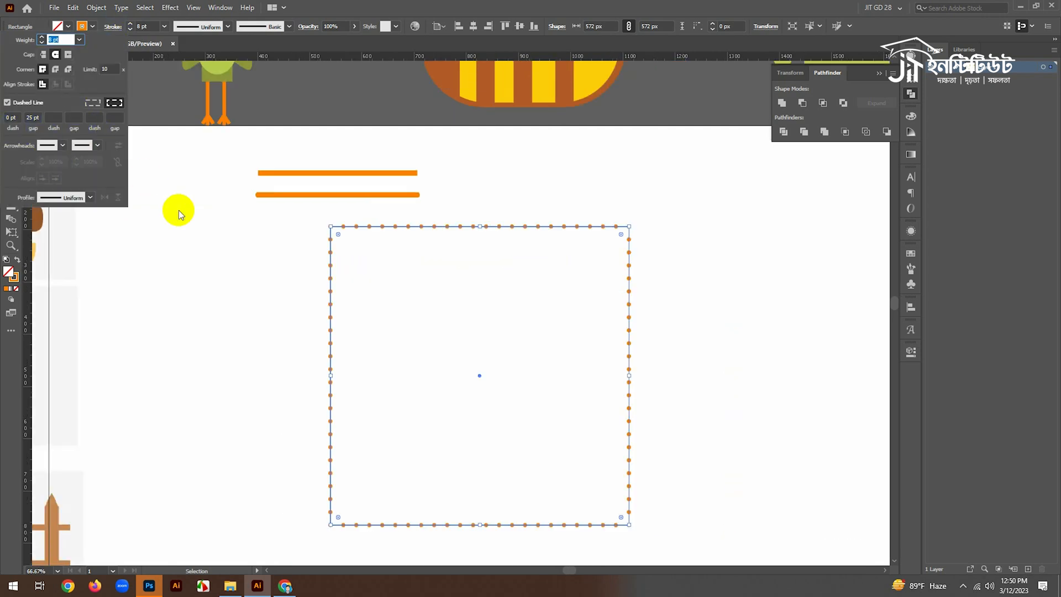
left_click(715, 279)
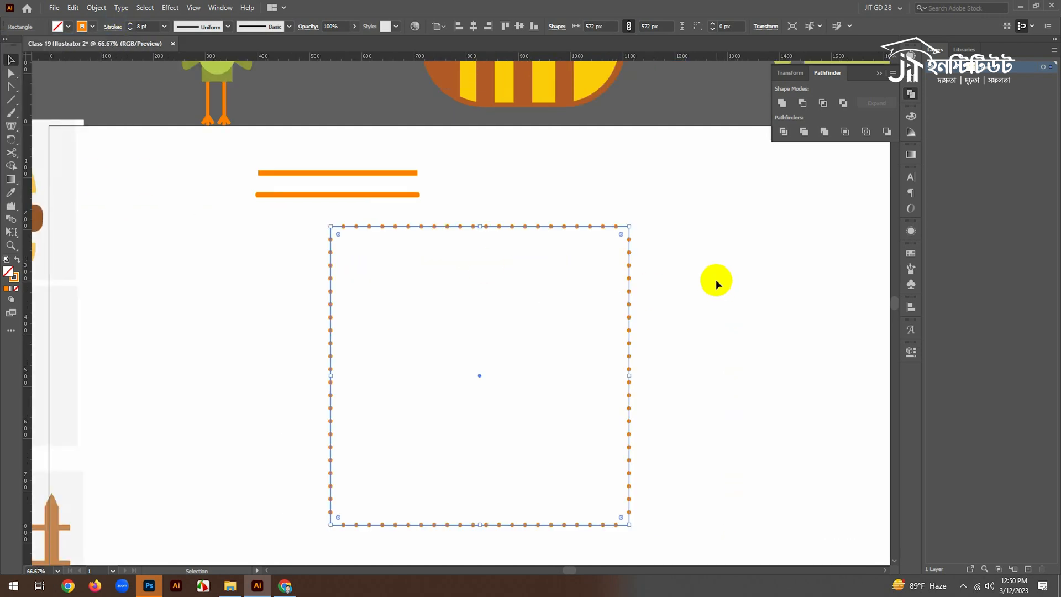
left_click(714, 277)
left_click_drag(719, 208, 577, 295)
Step: Extend the square's dash pattern with a 0 pt dash, 10 pt gap, 10 pt dash and 10 pt gap, and deselect it
left_click(113, 27)
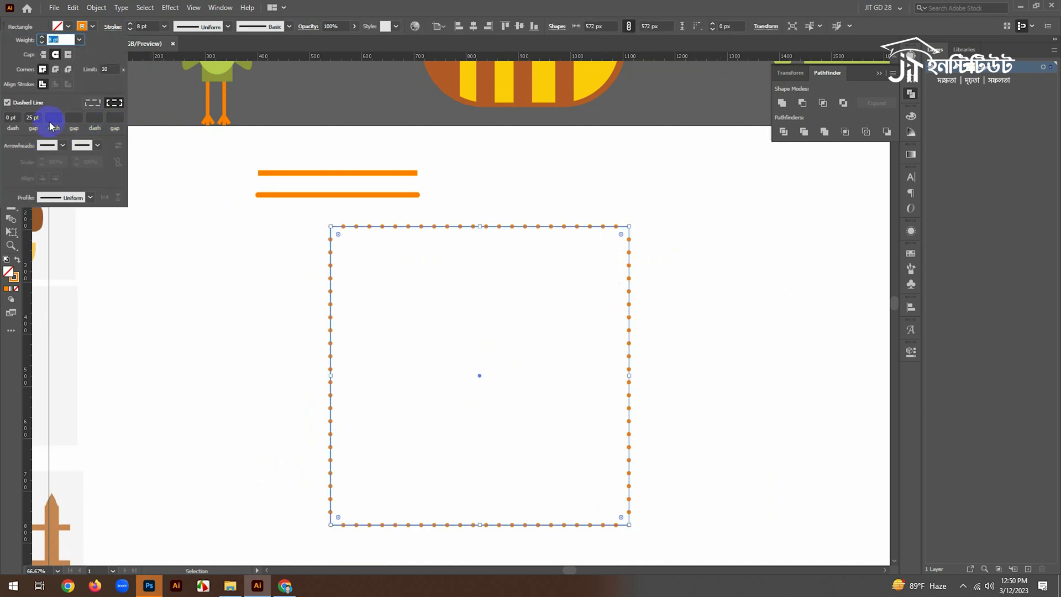
left_click(55, 117)
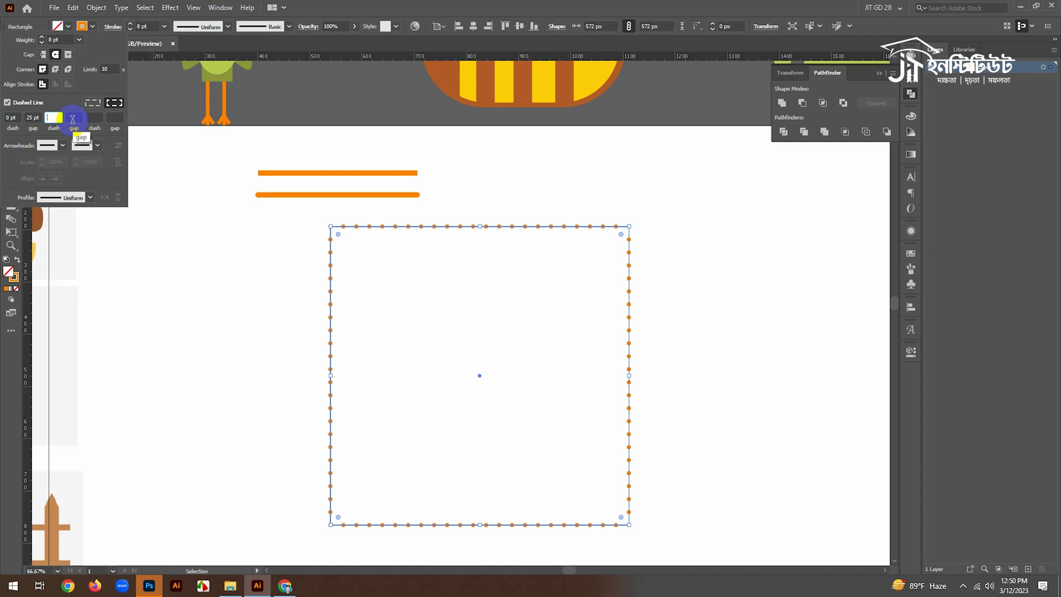
left_click(73, 118)
type("10")
double_click(101, 117)
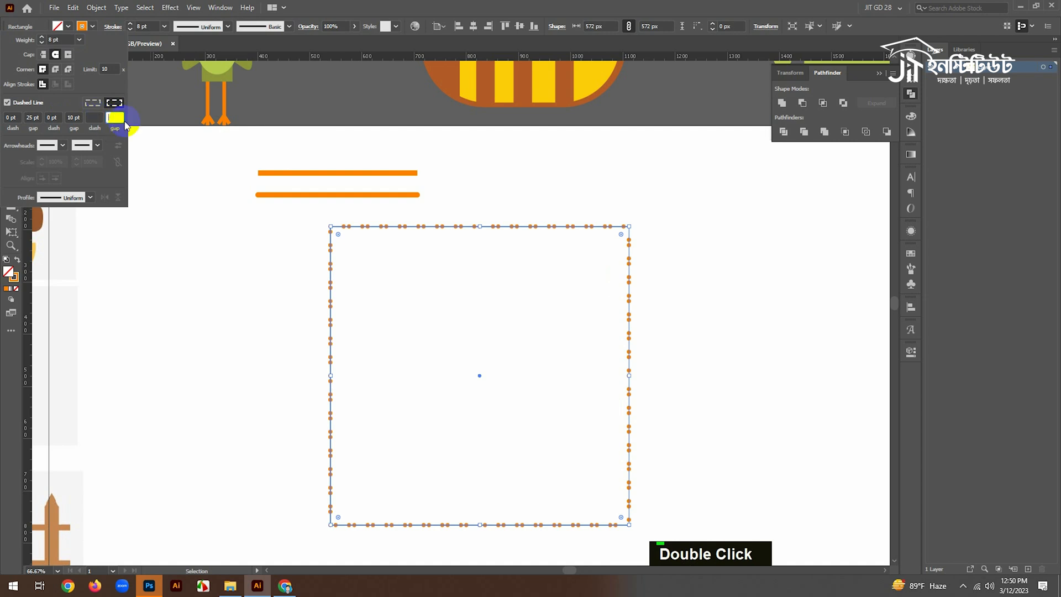
type("10")
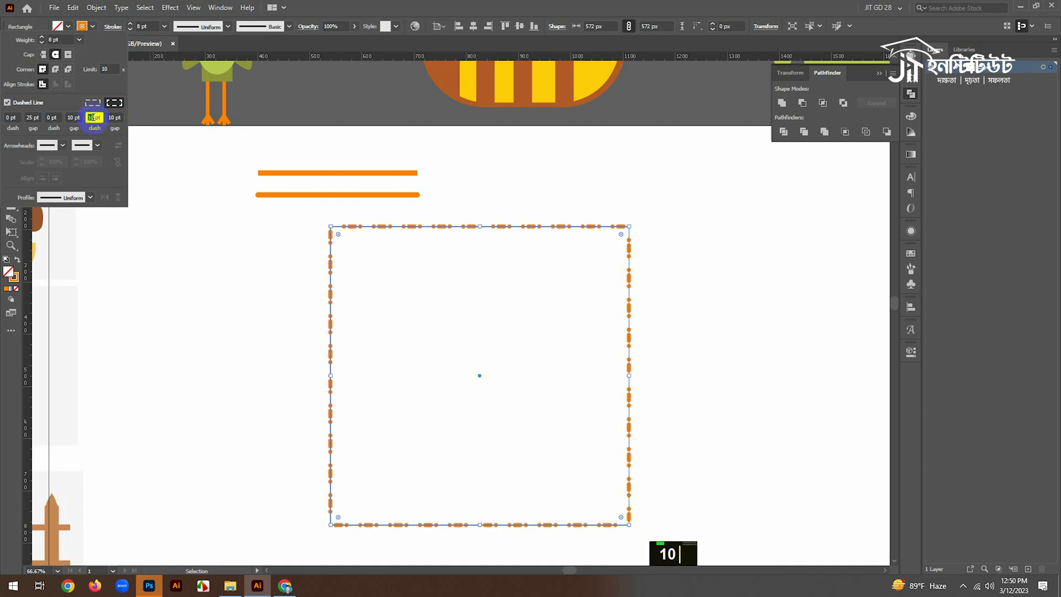
double_click(419, 305)
left_click_drag(726, 289, 548, 348)
left_click(493, 340)
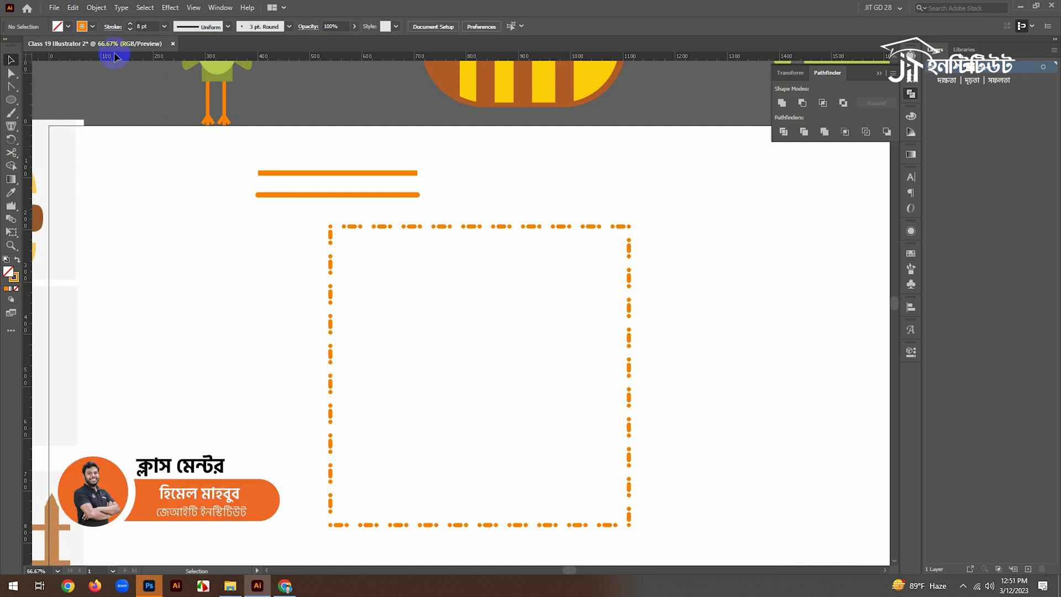
Step: Select the dashed square and open its stroke options
left_click(331, 238)
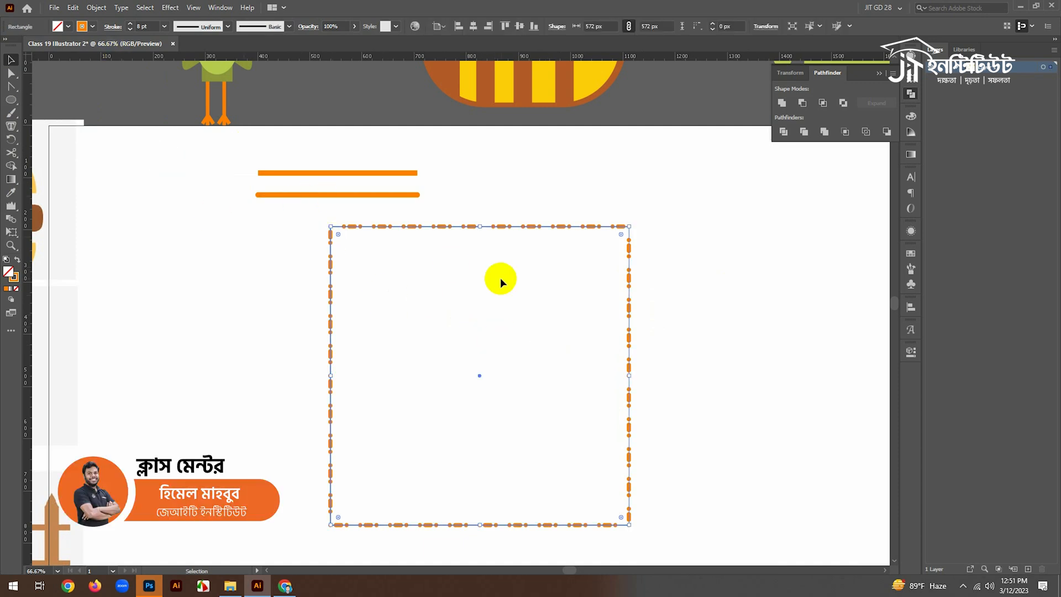
left_click(113, 26)
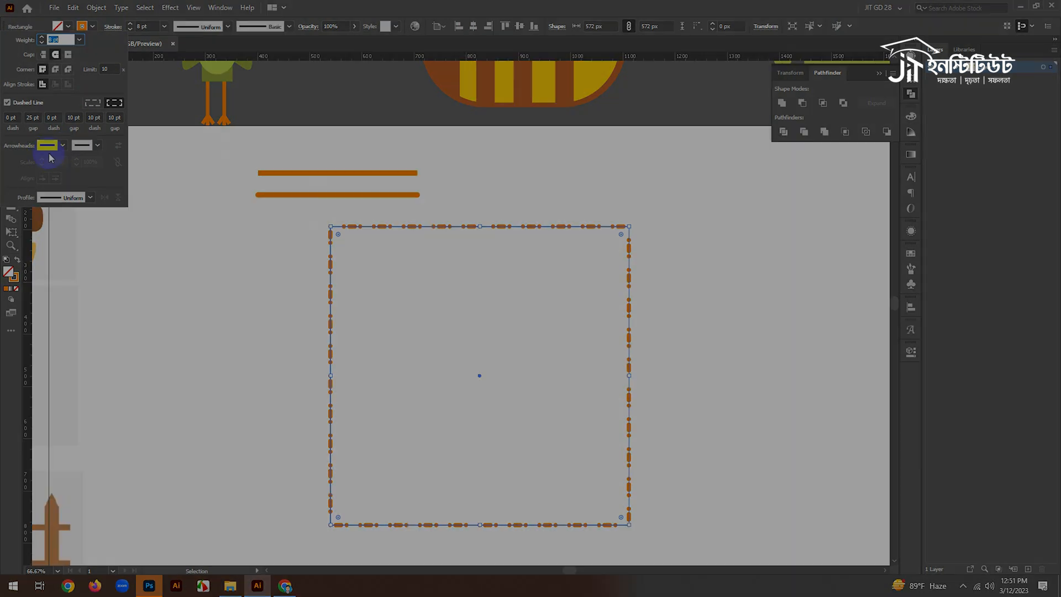